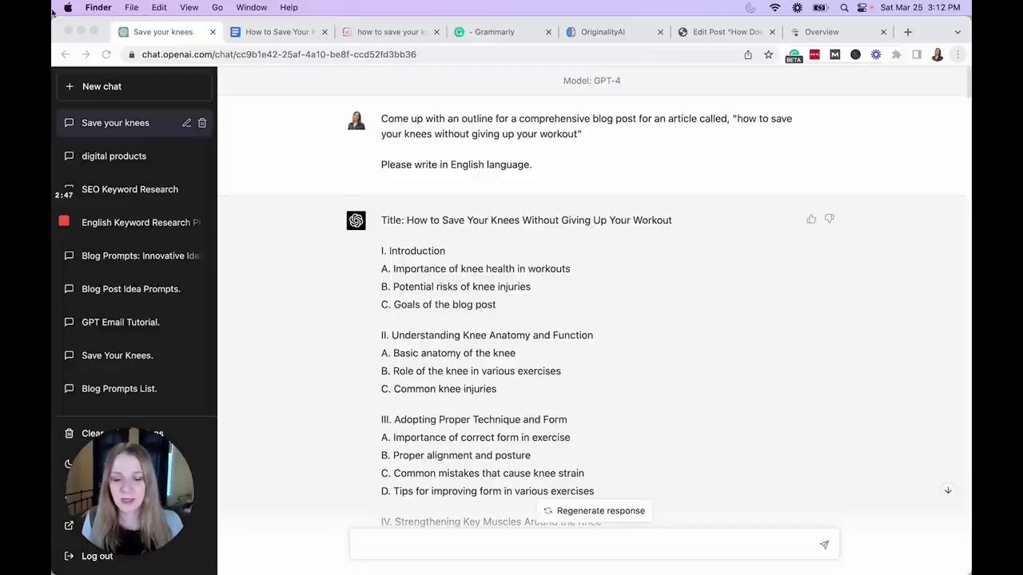
- Start a new ChatGPT conversation with the GPT-4 model and highlight its message cap notice
{"action": "left_click", "coordinate": [112, 86]}
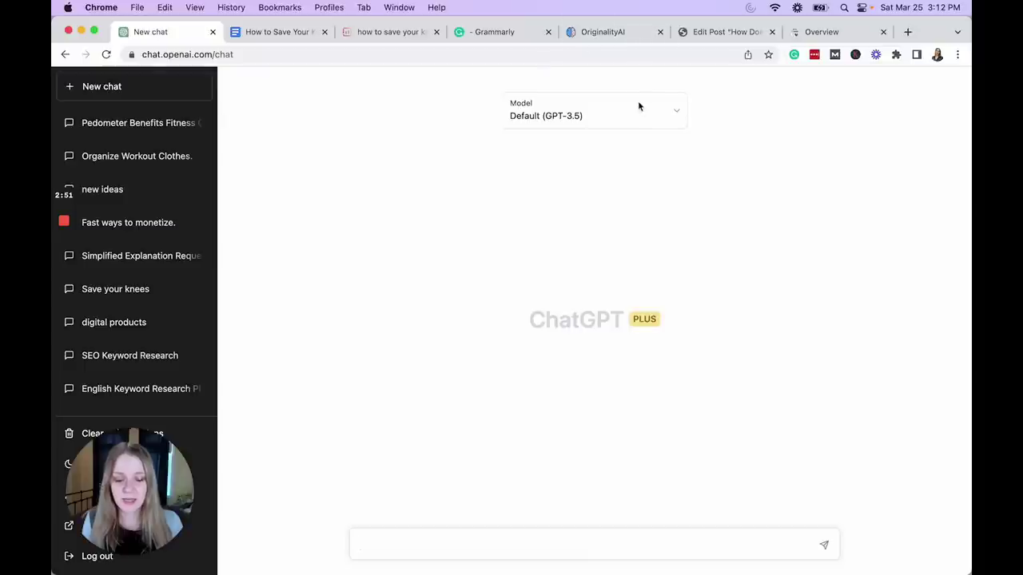
{"action": "left_click", "coordinate": [629, 99]}
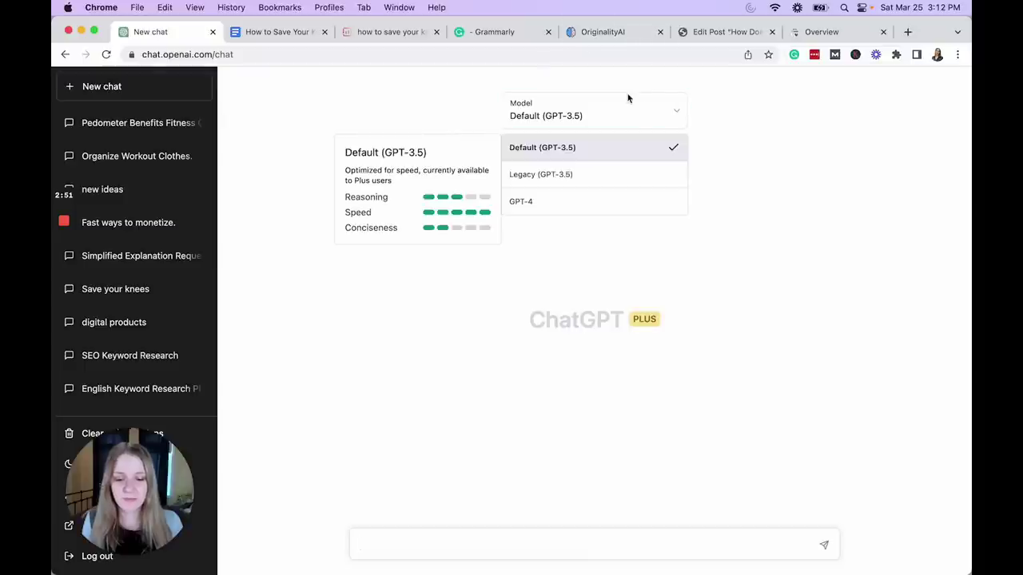
{"action": "left_click", "coordinate": [537, 207]}
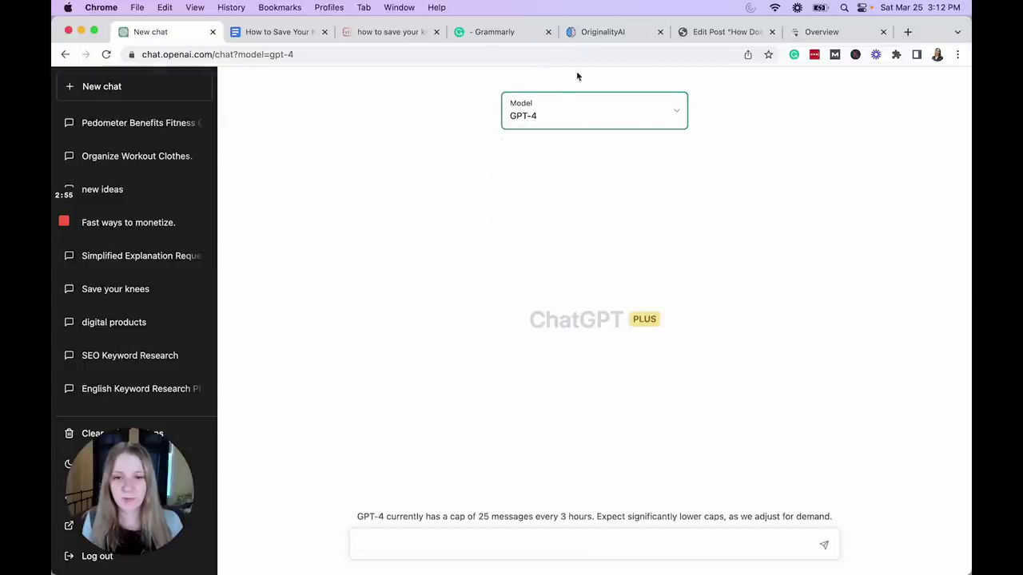
{"action": "left_click_drag", "start_coordinate": [369, 517], "coordinate": [858, 525]}
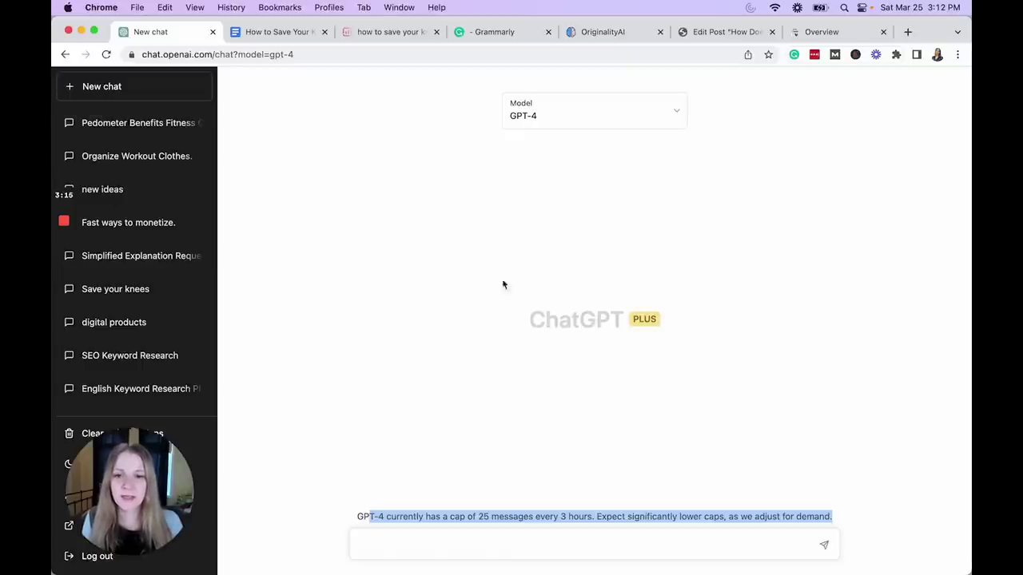
{"action": "left_click", "coordinate": [487, 407]}
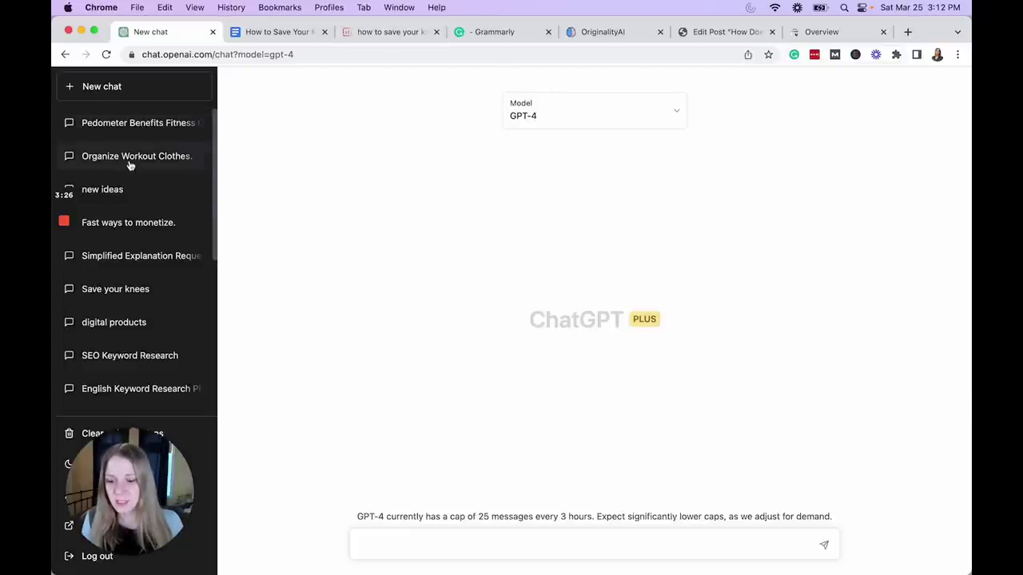
- Open the "Save your knees" conversation and review the outline prompt and the prompt for the first part of the blog post
{"action": "left_click", "coordinate": [136, 290]}
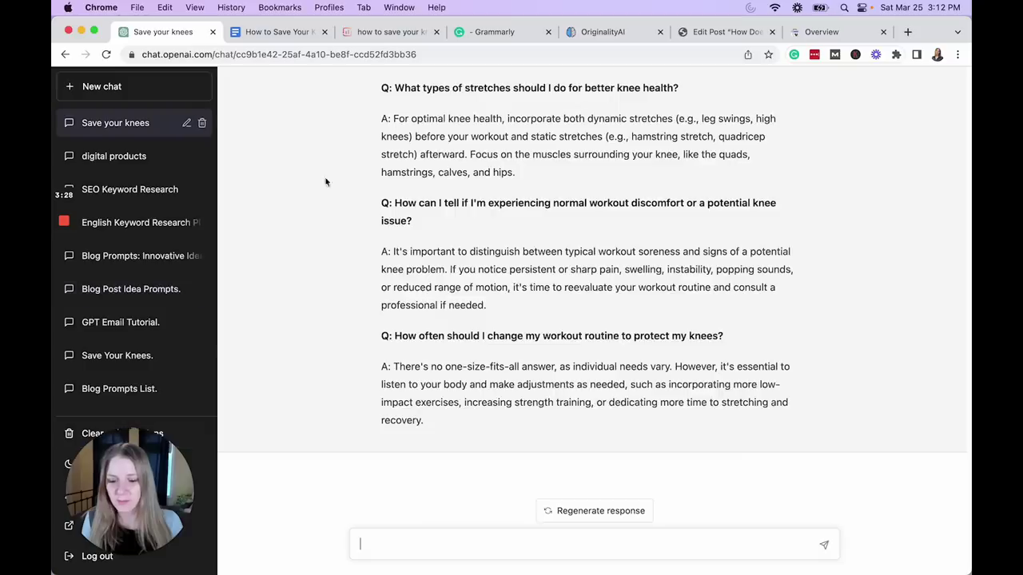
{"action": "scroll", "coordinate": [780, 298], "scroll_direction": "down", "scroll_amount": 20}
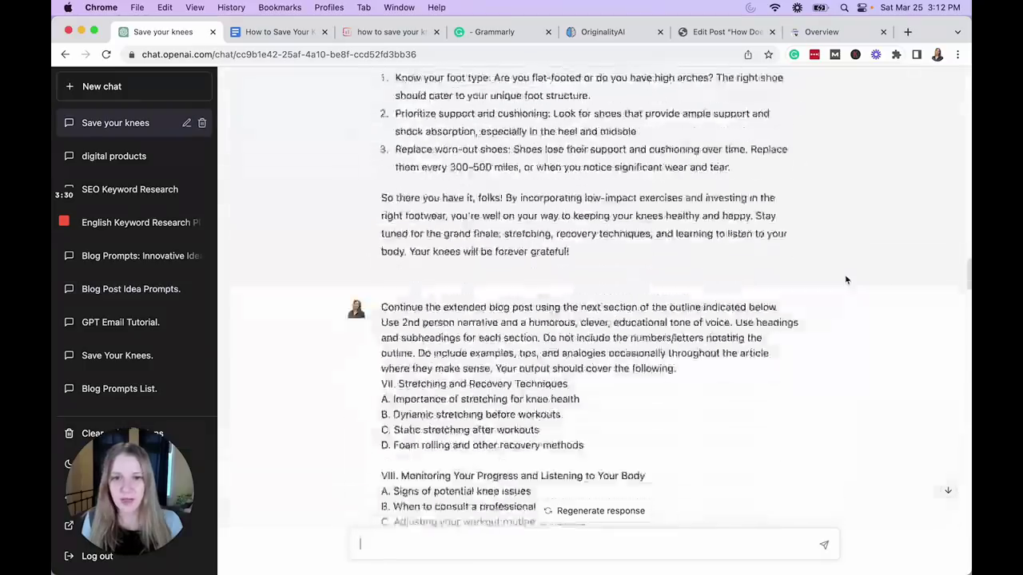
{"action": "scroll", "coordinate": [852, 263], "scroll_direction": "up", "scroll_amount": 20}
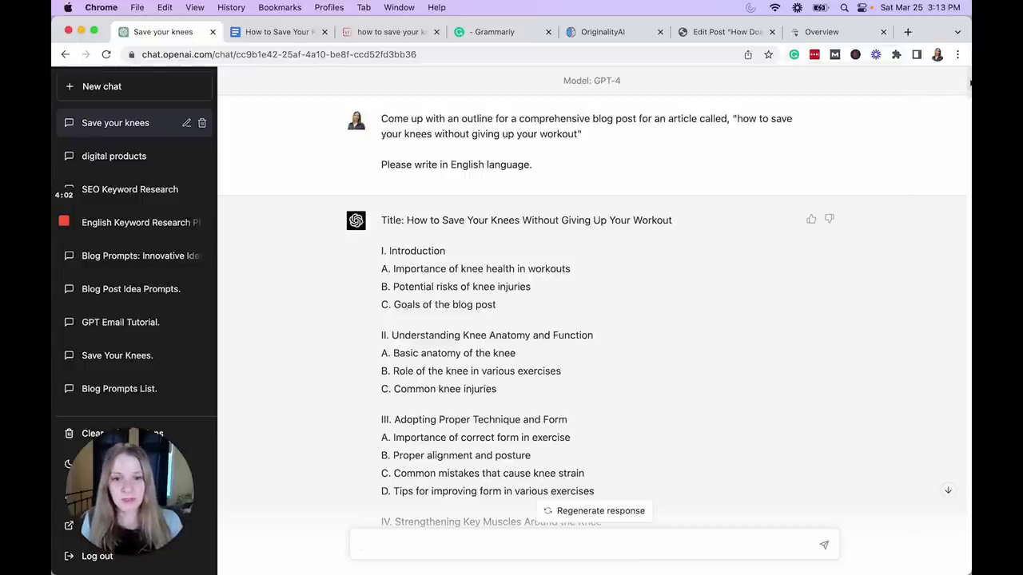
{"action": "left_click_drag", "start_coordinate": [970, 79], "coordinate": [963, 141]}
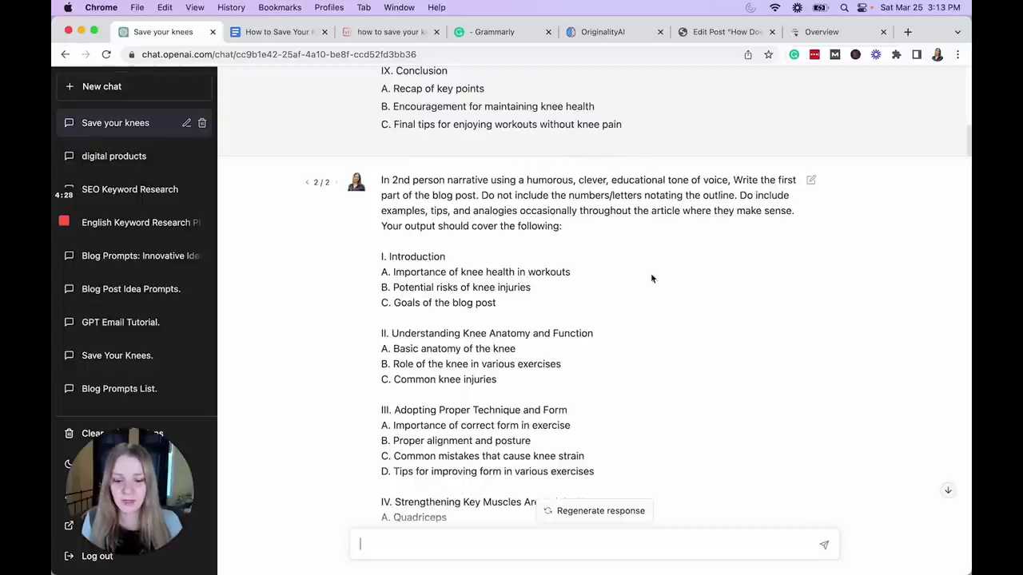
{"action": "scroll", "coordinate": [526, 315], "scroll_direction": "down", "scroll_amount": 3}
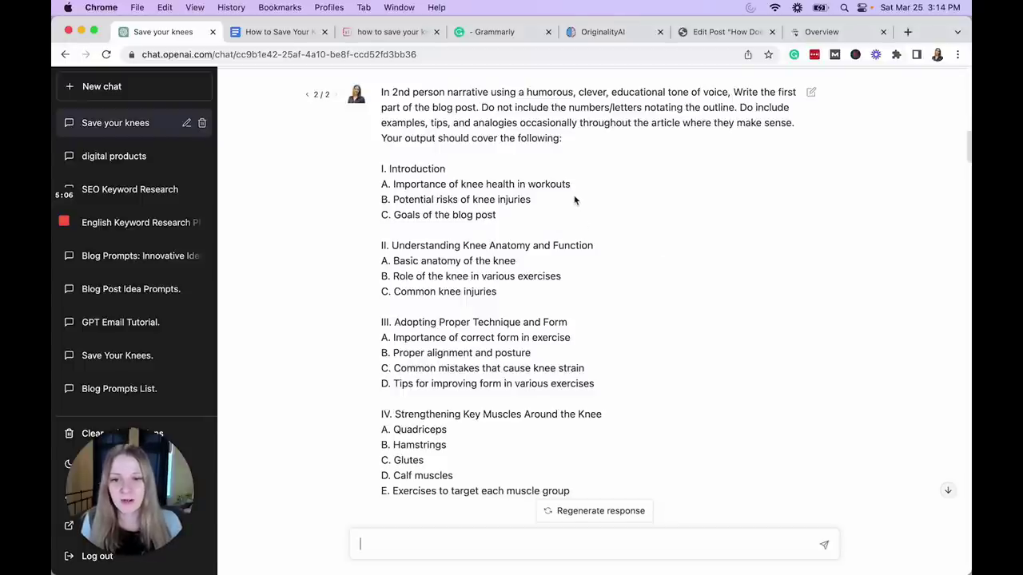
- View the compiled article in Google Docs, return to ChatGPT and highlight the first-part prompt through outline section II
{"action": "left_click", "coordinate": [282, 33]}
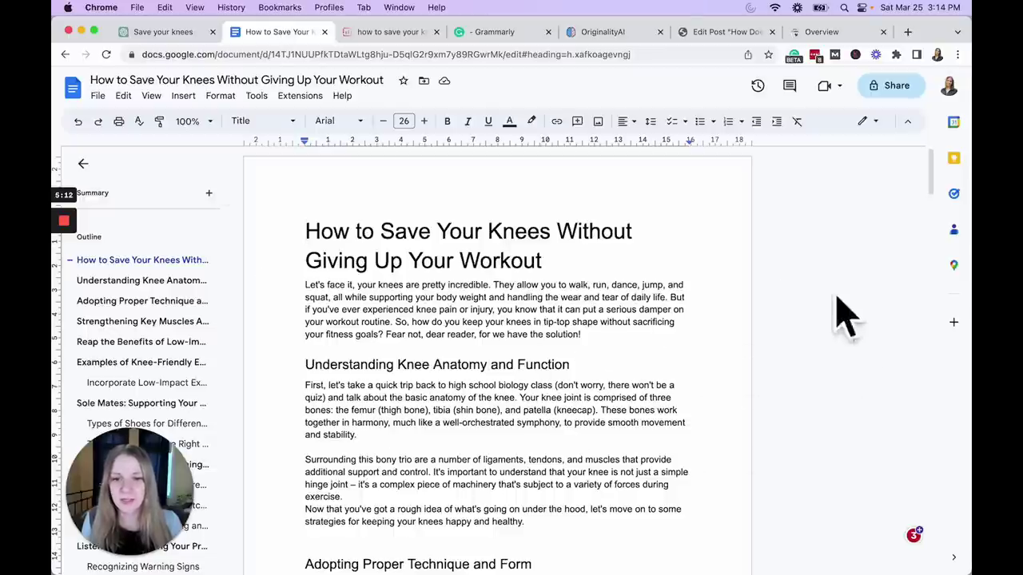
{"action": "left_click", "coordinate": [163, 32]}
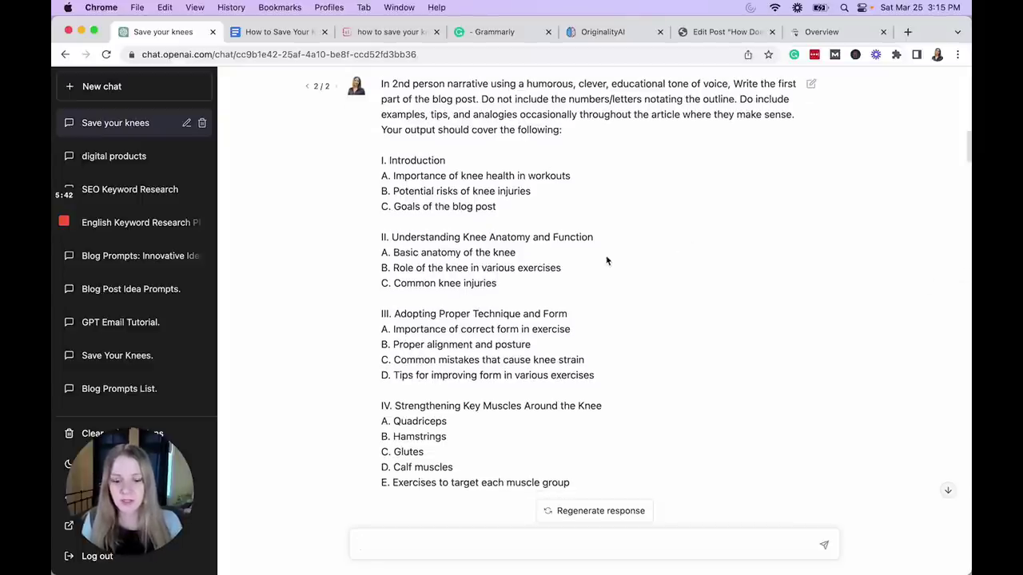
{"action": "left_click_drag", "start_coordinate": [580, 283], "coordinate": [370, 156]}
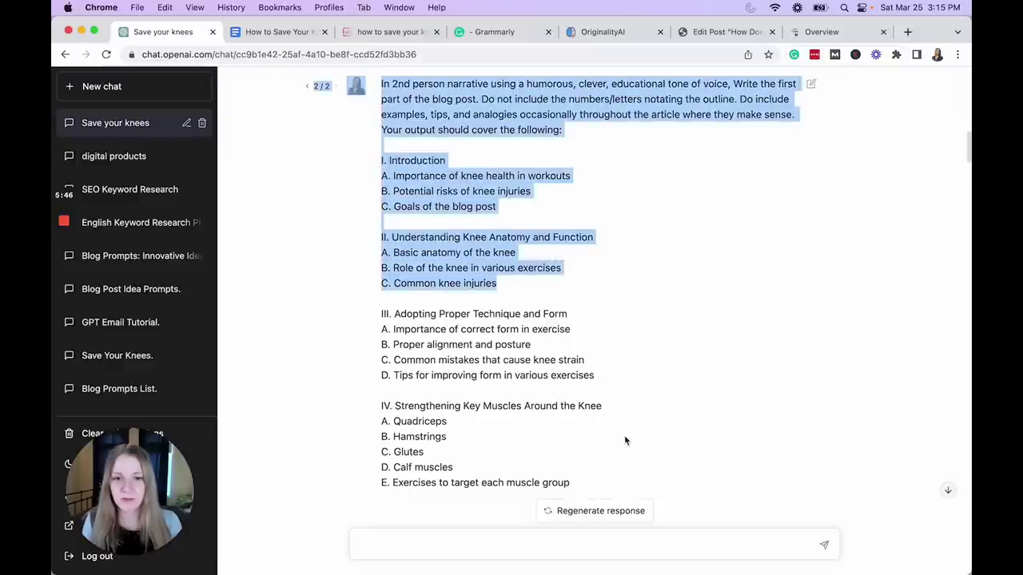
- Read the generated first part of the blog post and the continuation prompt covering outline sections V and VI
{"action": "scroll", "coordinate": [557, 274], "scroll_direction": "down", "scroll_amount": 1}
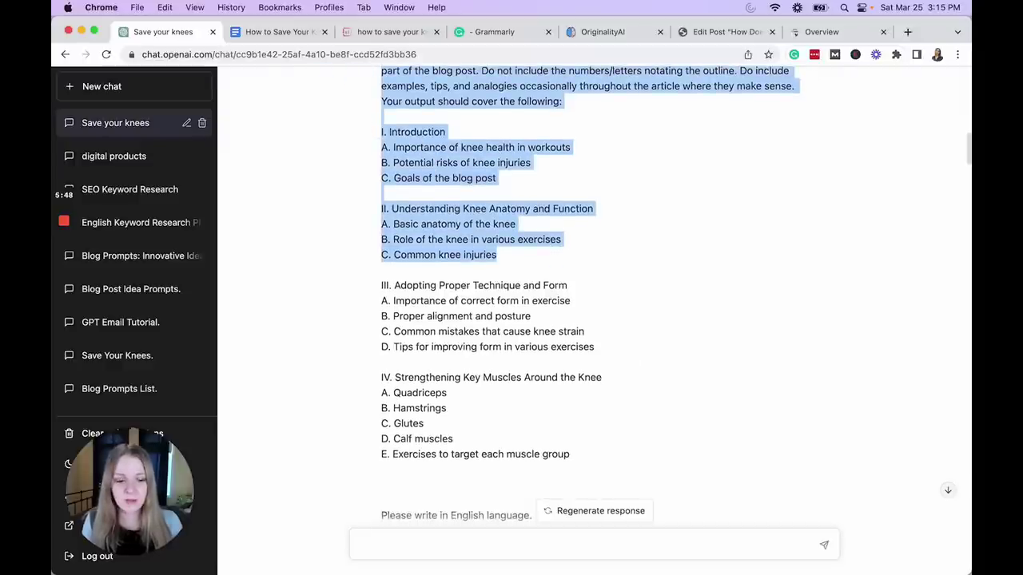
{"action": "scroll", "coordinate": [965, 190], "scroll_direction": "down", "scroll_amount": 10}
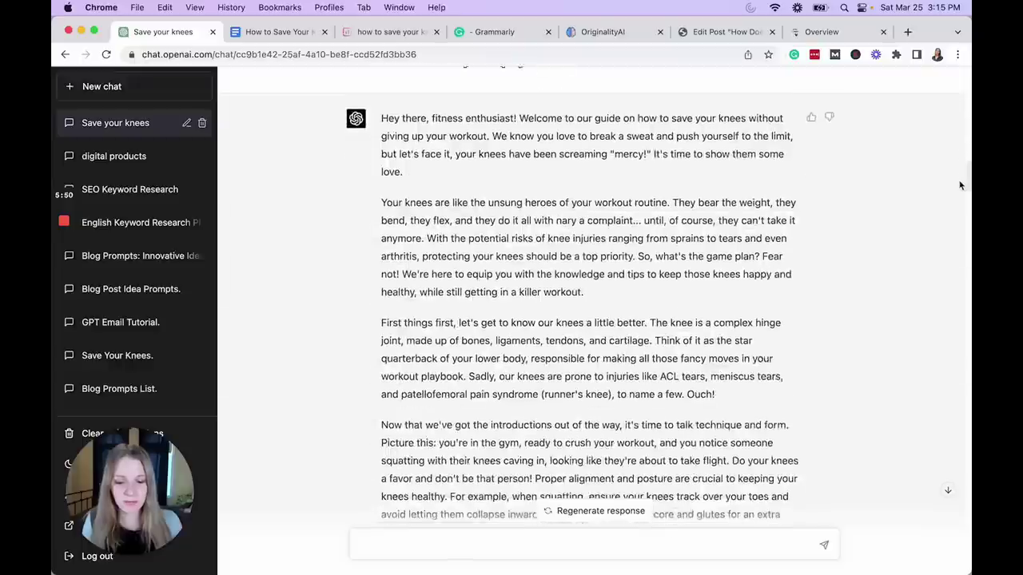
{"action": "scroll", "coordinate": [956, 192], "scroll_direction": "down", "scroll_amount": 6}
{"action": "scroll", "coordinate": [951, 200], "scroll_direction": "up", "scroll_amount": 6}
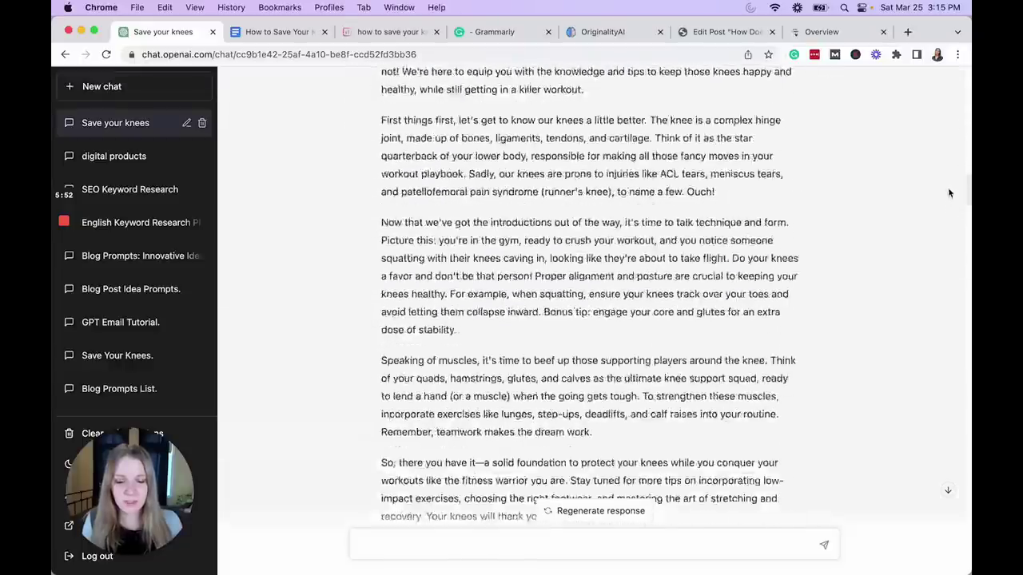
{"action": "scroll", "coordinate": [947, 192], "scroll_direction": "down", "scroll_amount": 15}
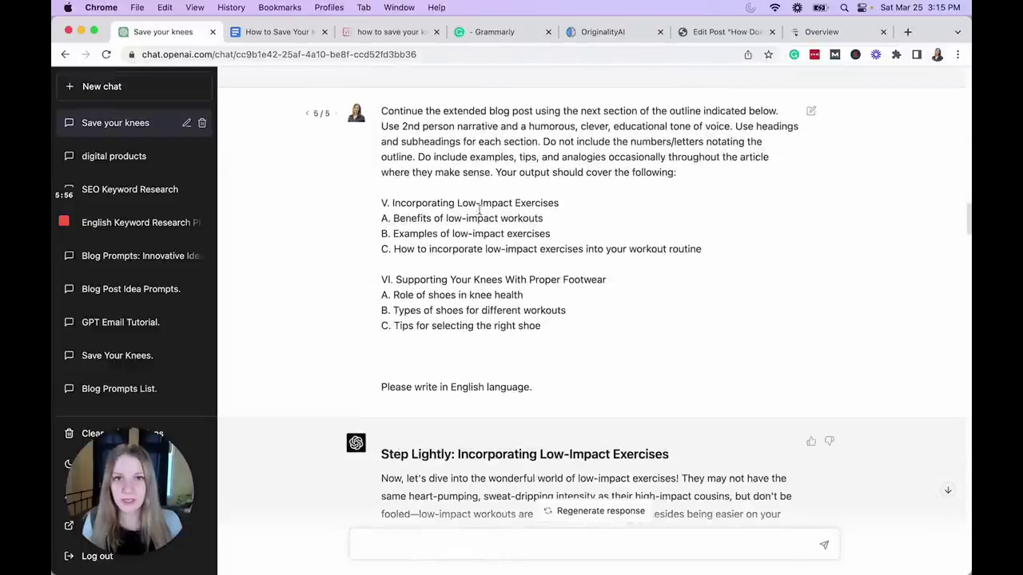
{"action": "scroll", "coordinate": [964, 235], "scroll_direction": "down", "scroll_amount": 10}
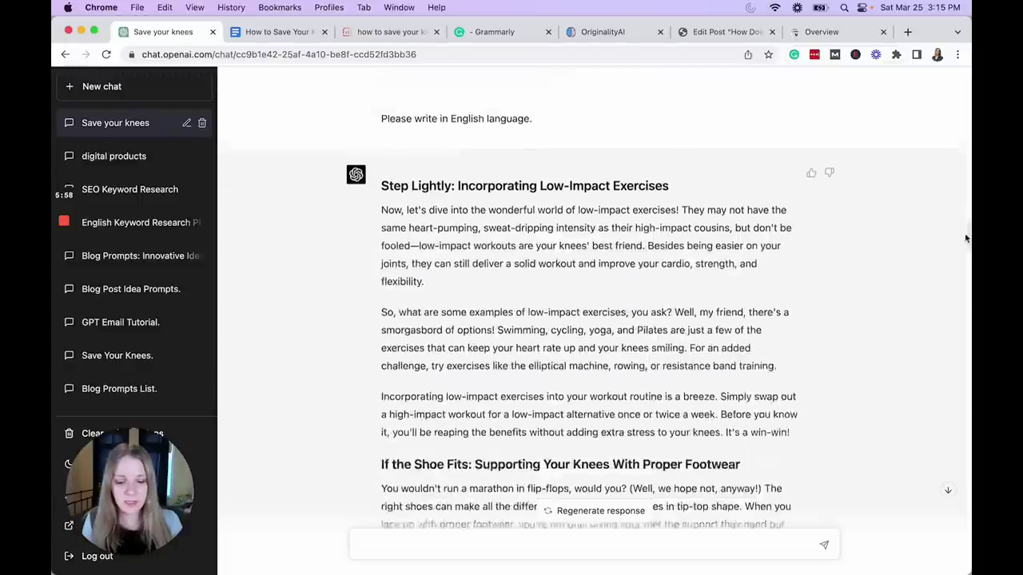
- Review the continuation prompt for outline sections VII and VIII and the prompt to rewrite and expand the "Listen Up" portion
{"action": "scroll", "coordinate": [965, 246], "scroll_direction": "down", "scroll_amount": 20}
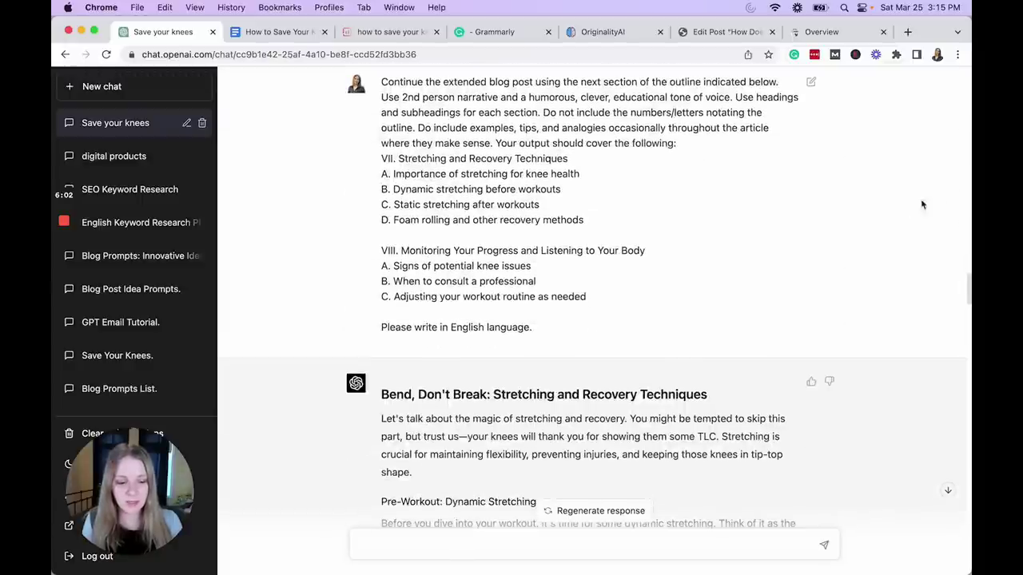
{"action": "scroll", "coordinate": [965, 304], "scroll_direction": "down", "scroll_amount": 8}
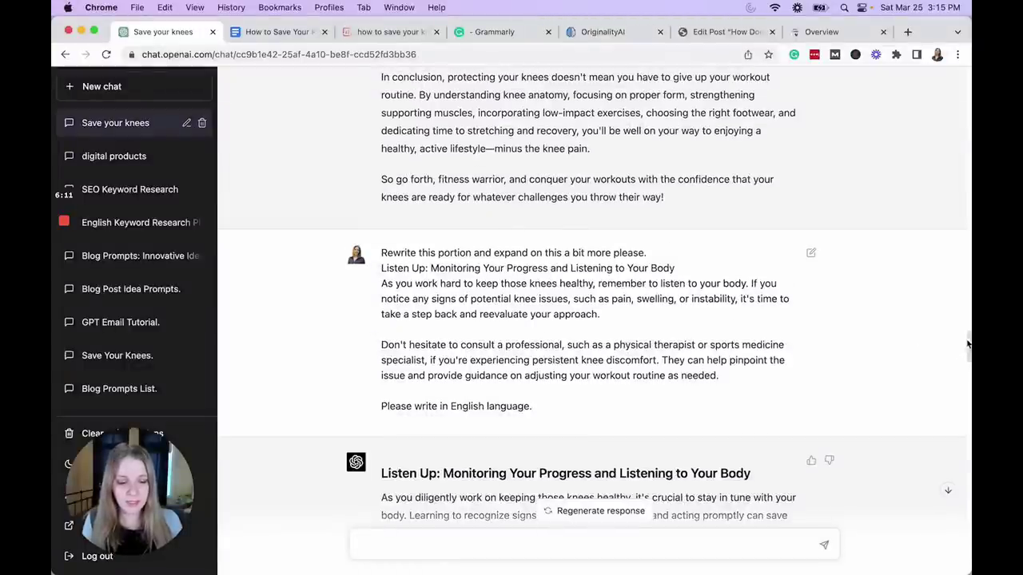
{"action": "scroll", "coordinate": [966, 344], "scroll_direction": "up", "scroll_amount": 6}
{"action": "scroll", "coordinate": [962, 353], "scroll_direction": "down", "scroll_amount": 8}
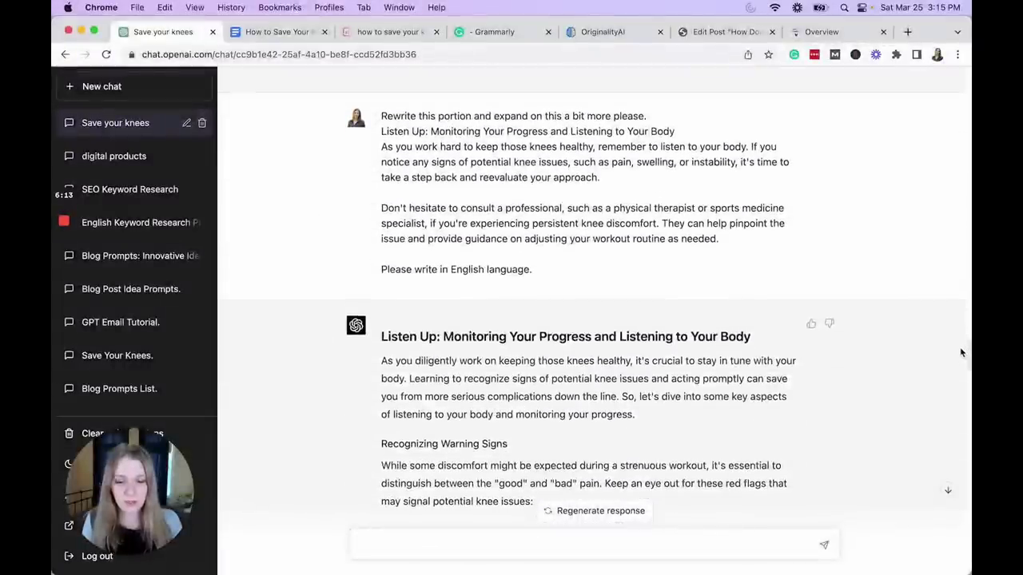
{"action": "scroll", "coordinate": [963, 354], "scroll_direction": "down", "scroll_amount": 2}
- Examine the prompt for a brief, encouraging conclusion paragraph and the conclusion ChatGPT generated from it
{"action": "scroll", "coordinate": [964, 360], "scroll_direction": "down", "scroll_amount": 5}
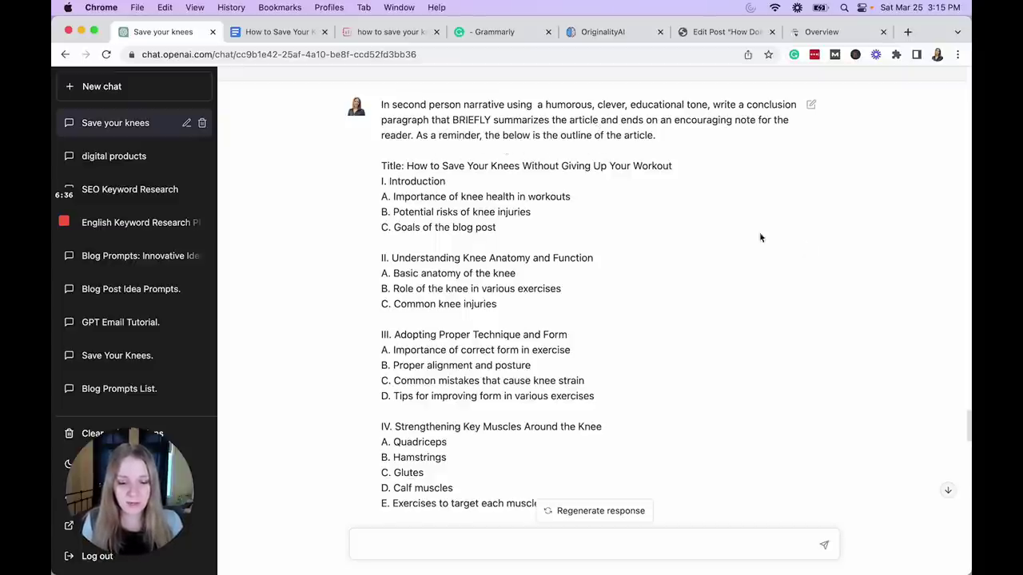
{"action": "scroll", "coordinate": [479, 255], "scroll_direction": "down", "scroll_amount": 1}
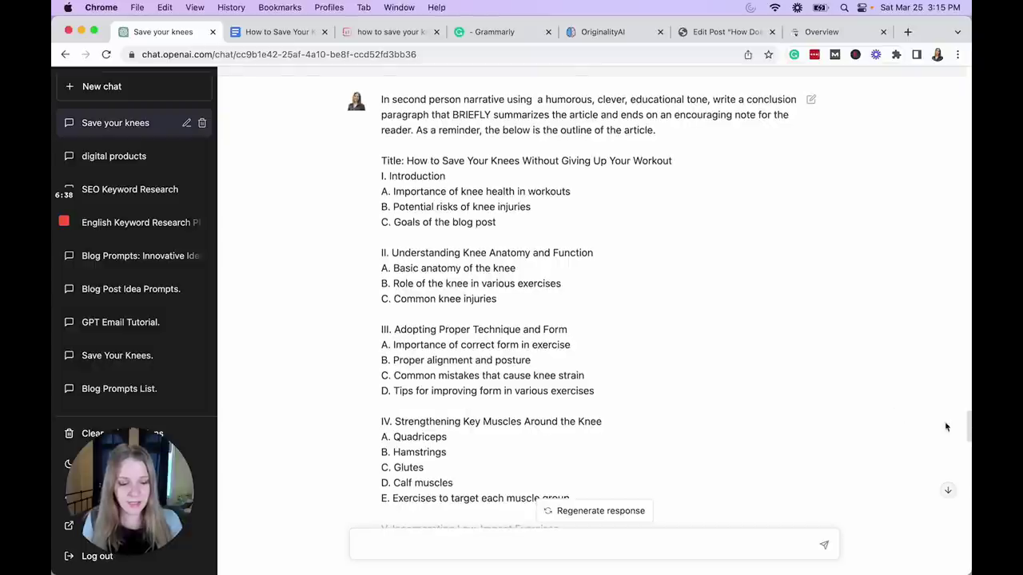
{"action": "scroll", "coordinate": [970, 424], "scroll_direction": "down", "scroll_amount": 1}
{"action": "left_click_drag", "start_coordinate": [969, 424], "coordinate": [968, 445]}
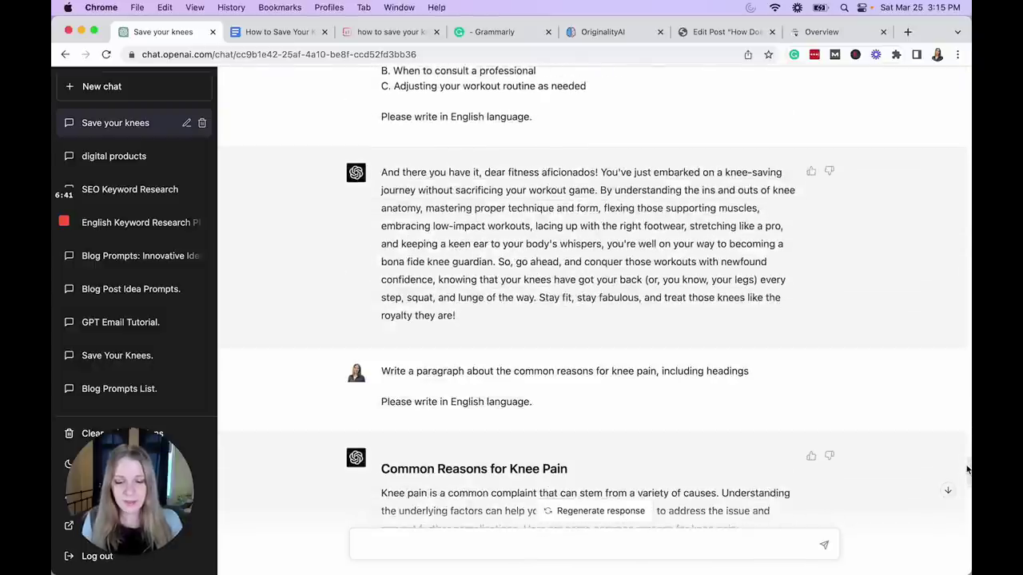
{"action": "scroll", "coordinate": [967, 469], "scroll_direction": "up", "scroll_amount": 1}
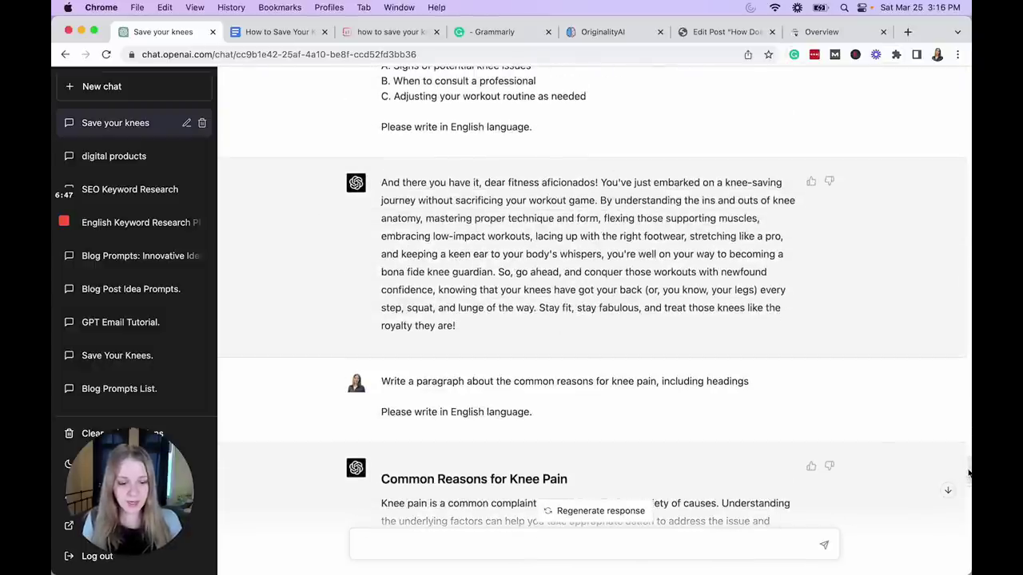
- Read the prompt about common reasons for knee pain and the generated section with headings
{"action": "left_click_drag", "start_coordinate": [968, 473], "coordinate": [970, 497]}
{"action": "scroll", "coordinate": [970, 497], "scroll_direction": "down", "scroll_amount": 2}
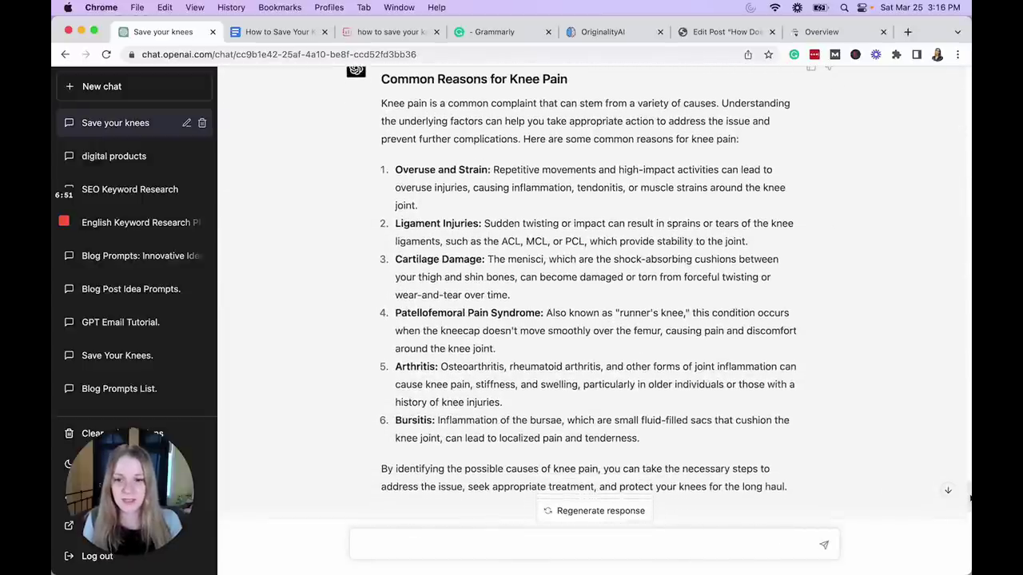
{"action": "scroll", "coordinate": [969, 497], "scroll_direction": "down", "scroll_amount": 1}
{"action": "scroll", "coordinate": [969, 497], "scroll_direction": "up", "scroll_amount": 1}
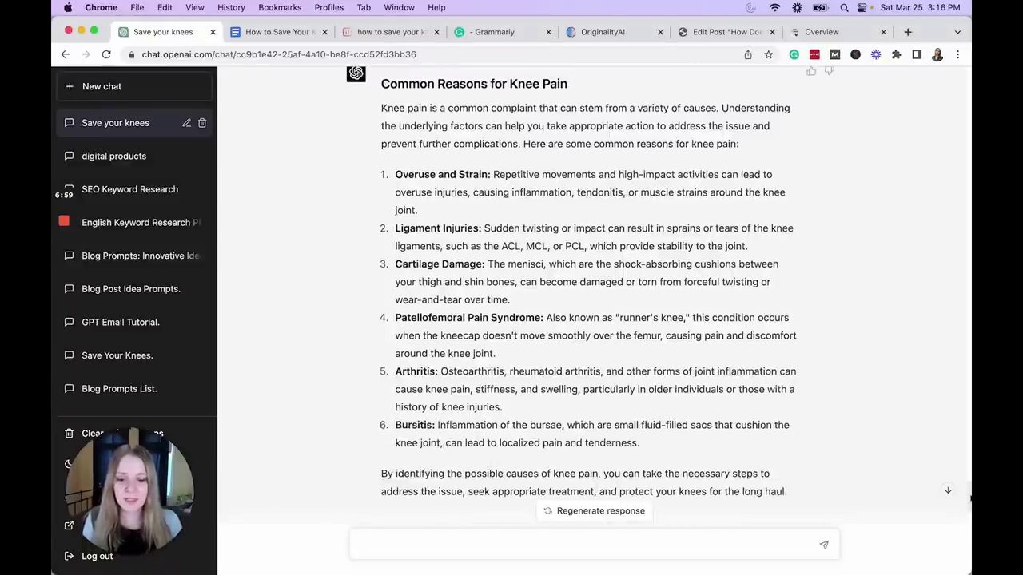
{"action": "scroll", "coordinate": [969, 497], "scroll_direction": "up", "scroll_amount": 5}
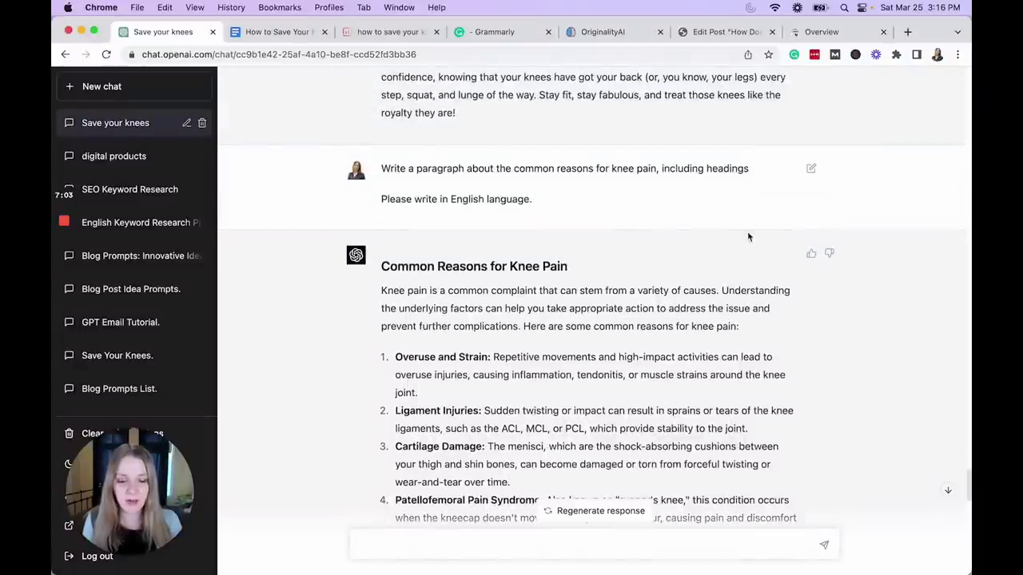
- Review the prompt for an FAQ on protecting your knees while working out and its generated questions and answers
{"action": "scroll", "coordinate": [969, 478], "scroll_direction": "down", "scroll_amount": 10}
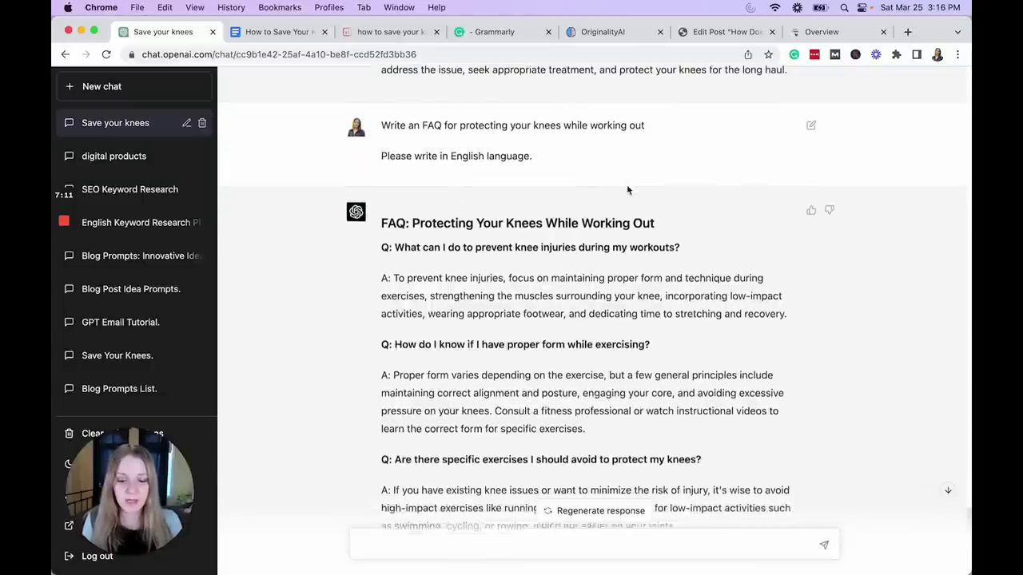
{"action": "scroll", "coordinate": [628, 192], "scroll_direction": "down", "scroll_amount": 10}
{"action": "scroll", "coordinate": [628, 200], "scroll_direction": "up", "scroll_amount": 10}
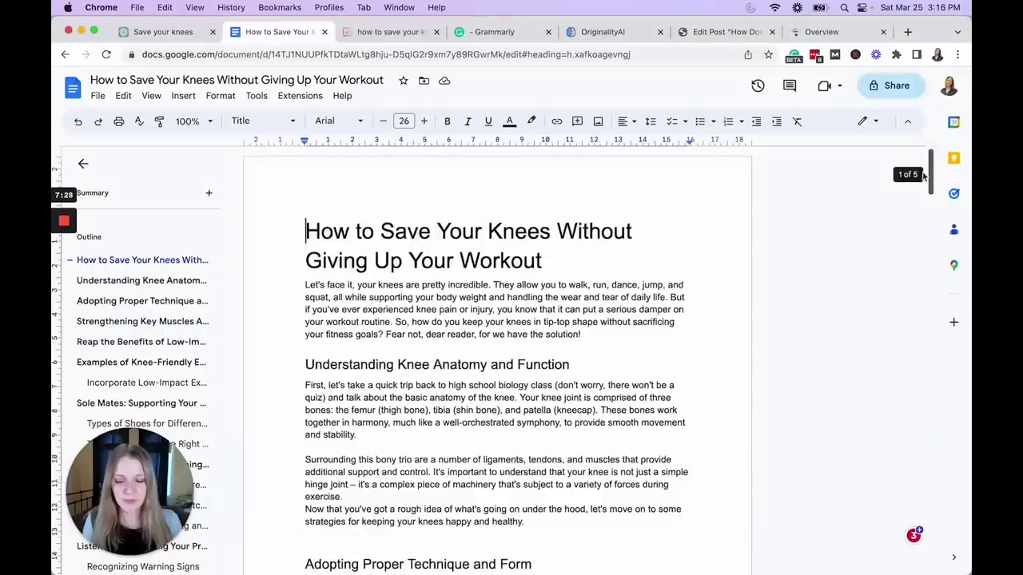
- Look over the compiled article in Google Docs, switch to its draft in Surfer and examine the draft's content score
{"action": "mouse_move", "coordinate": [930, 176]}
{"action": "left_mouse_down"}
{"action": "mouse_move", "coordinate": [936, 392]}
{"action": "mouse_move", "coordinate": [931, 170]}
{"action": "left_mouse_up"}
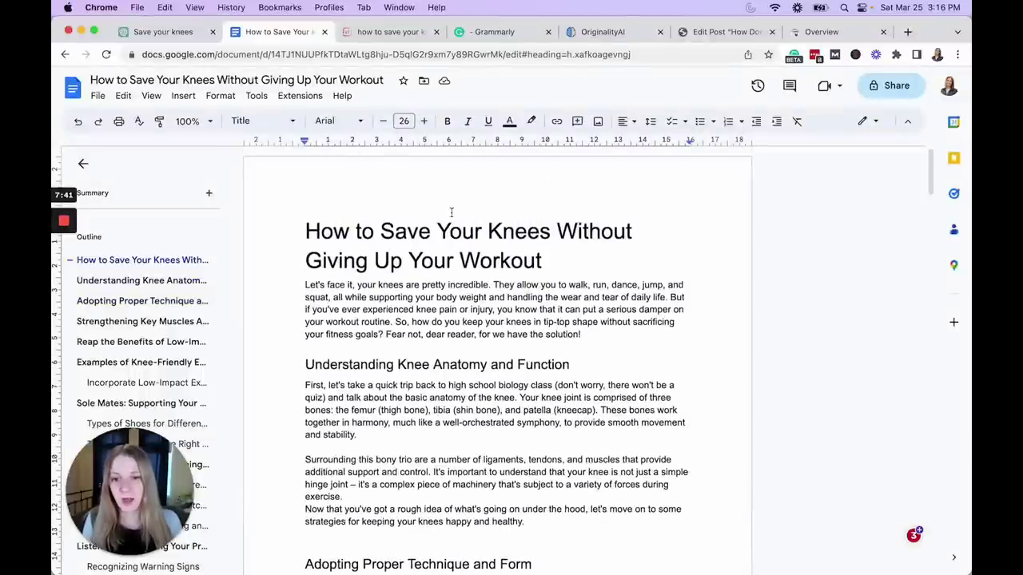
{"action": "left_click", "coordinate": [380, 34]}
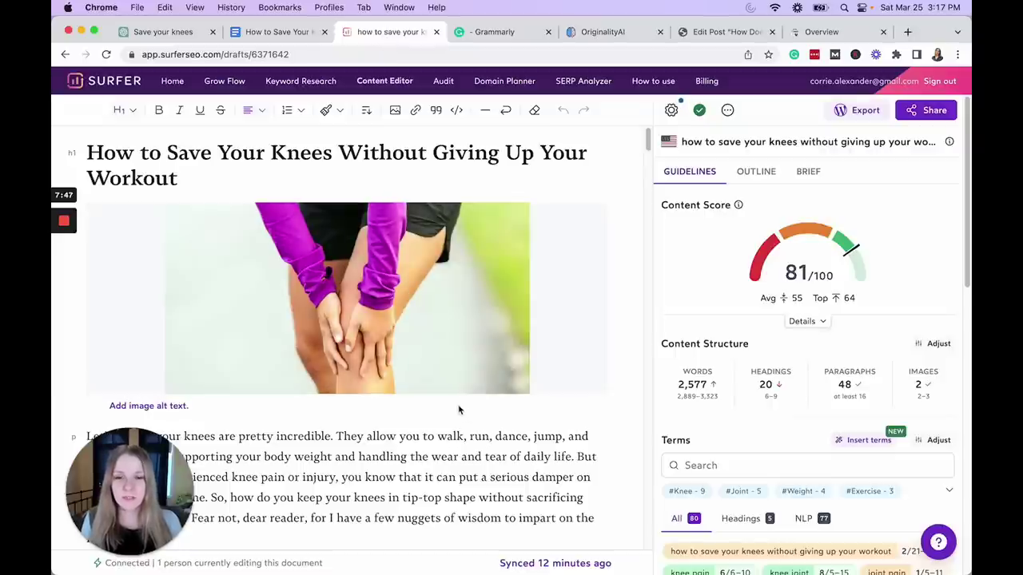
{"action": "left_click", "coordinate": [149, 156]}
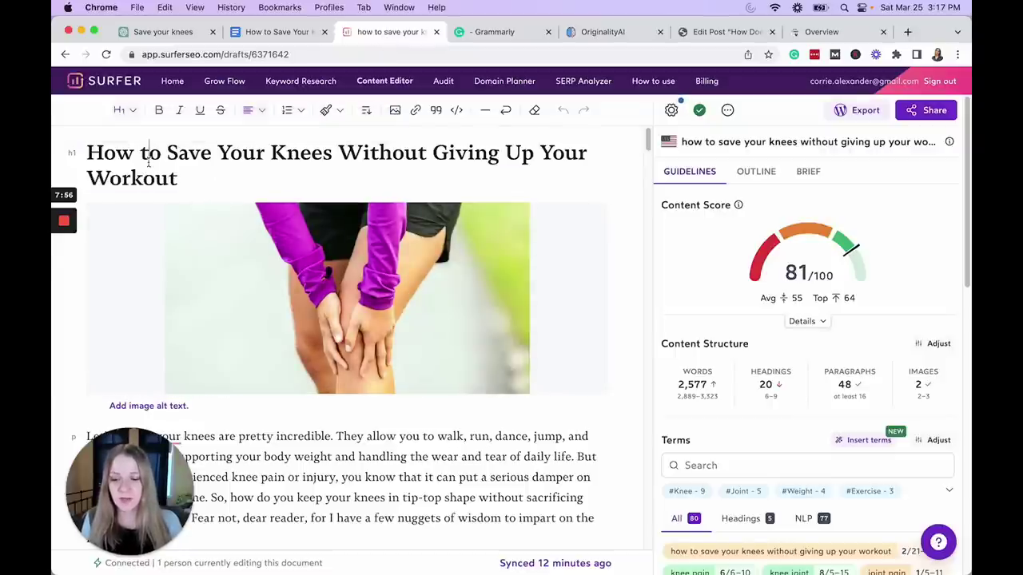
{"action": "left_click", "coordinate": [211, 176]}
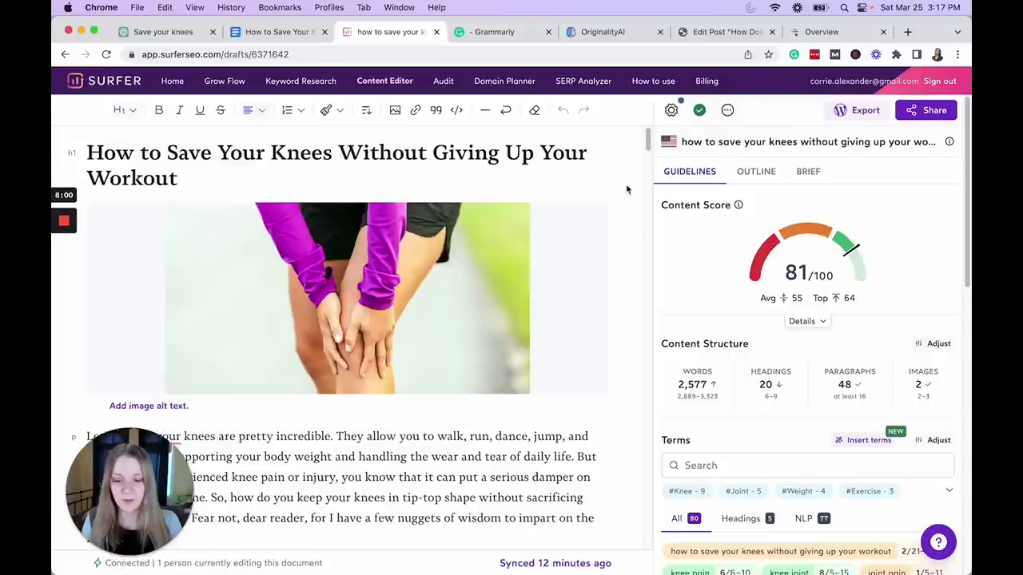
{"action": "mouse_move", "coordinate": [647, 141]}
{"action": "left_mouse_down"}
{"action": "mouse_move", "coordinate": [647, 152]}
{"action": "mouse_move", "coordinate": [647, 142]}
{"action": "left_mouse_up"}
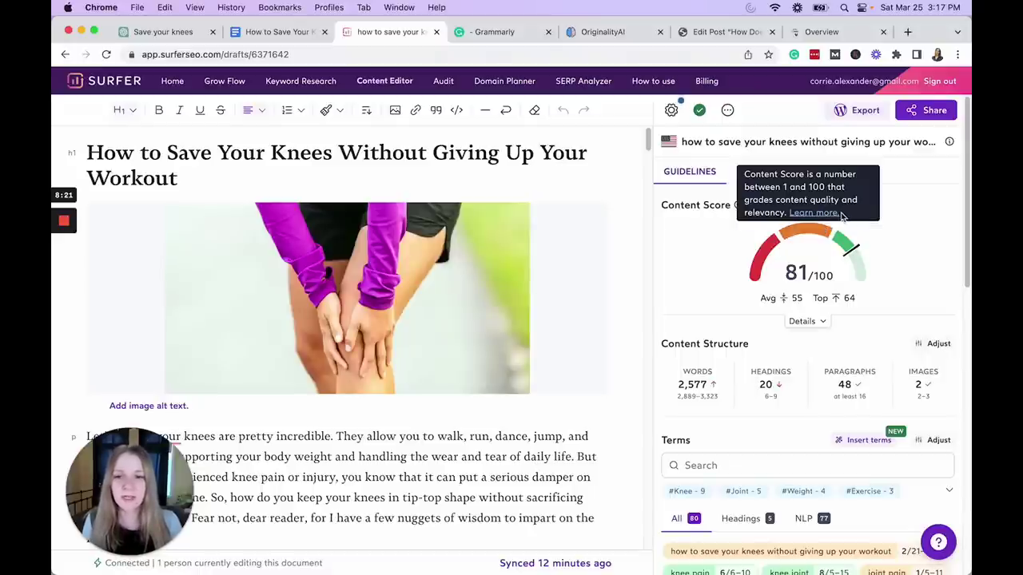
- Review the draft's content structure guidelines and the list of suggested terms with their usage ranges
{"action": "mouse_move", "coordinate": [863, 383]}
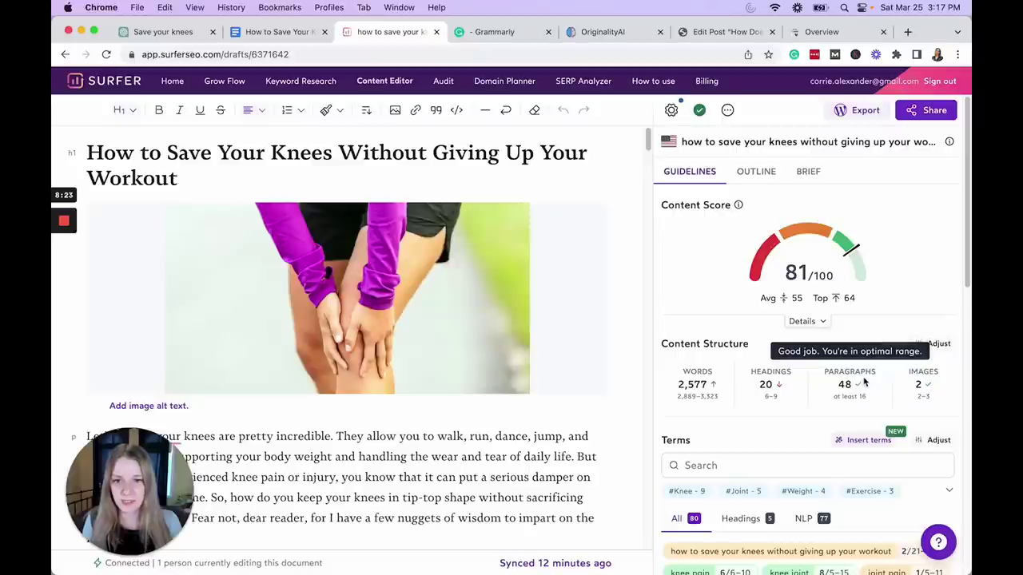
{"action": "scroll", "coordinate": [959, 239], "scroll_direction": "down", "scroll_amount": 5}
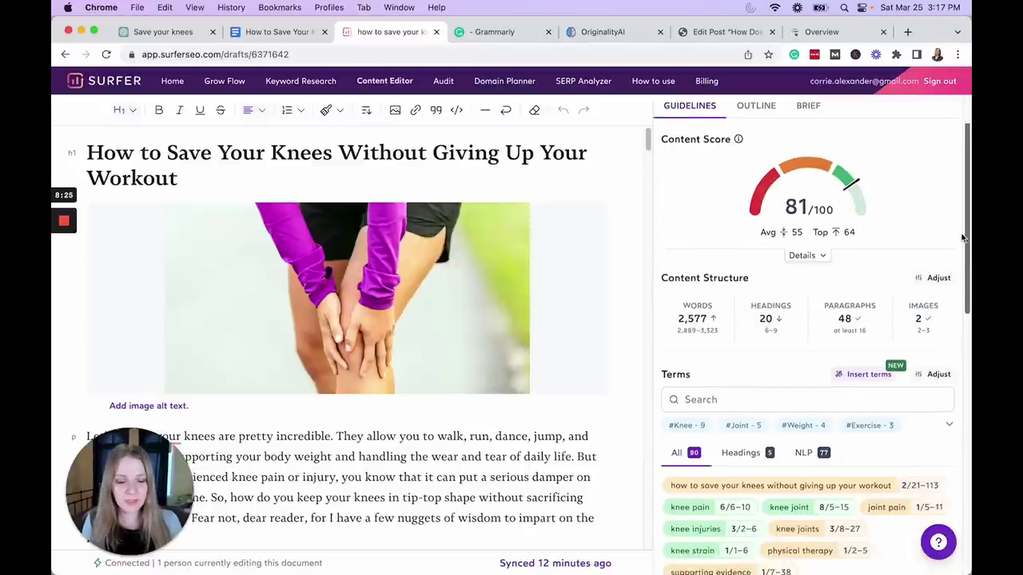
{"action": "scroll", "coordinate": [955, 304], "scroll_direction": "down", "scroll_amount": 3}
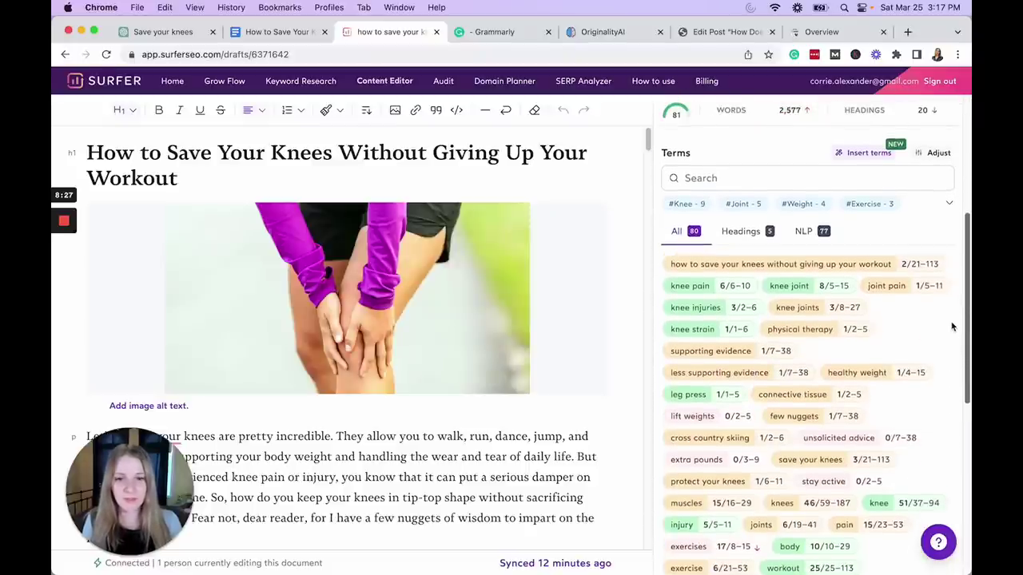
{"action": "mouse_move", "coordinate": [804, 327]}
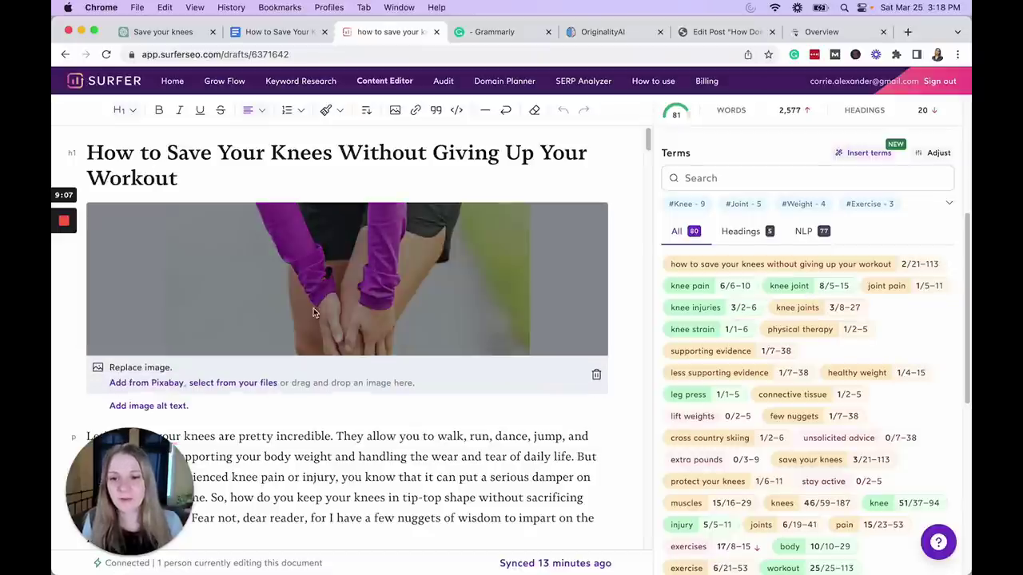
- Try to replace the Surfer draft with the full article copied from Google Docs
{"action": "left_click", "coordinate": [276, 32]}
{"action": "key", "text": "super+a"}
{"action": "right_click", "coordinate": [550, 257]}
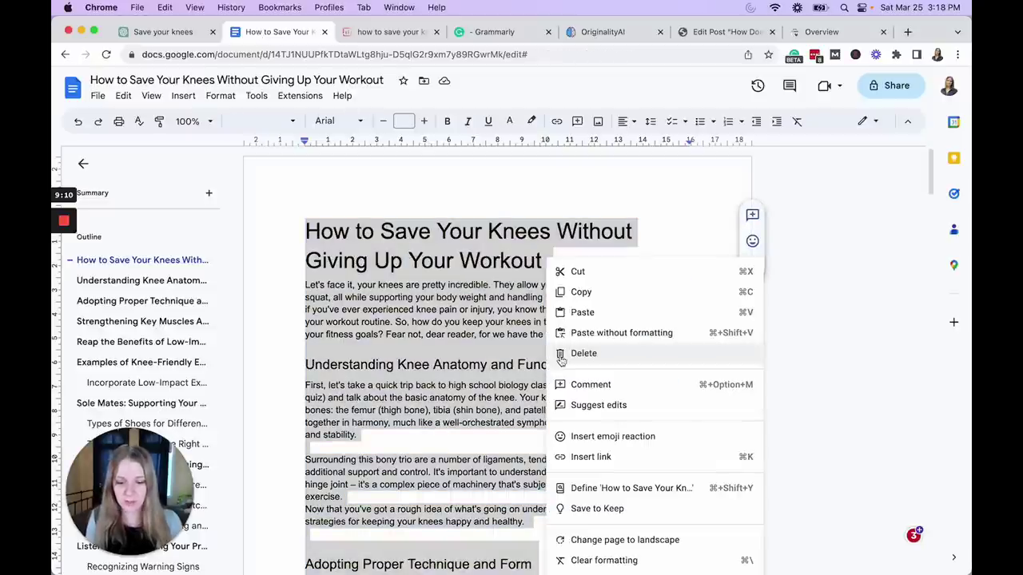
{"action": "left_click", "coordinate": [579, 292]}
{"action": "left_click", "coordinate": [369, 32]}
{"action": "scroll", "coordinate": [434, 404], "scroll_direction": "down", "scroll_amount": 5}
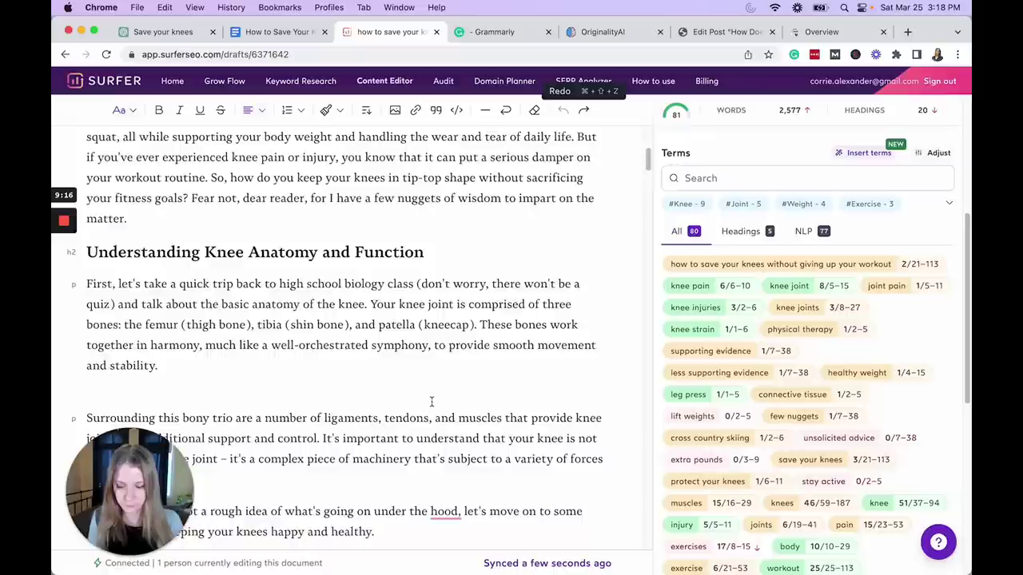
{"action": "key", "text": "super+a"}
{"action": "key", "text": "super+v"}
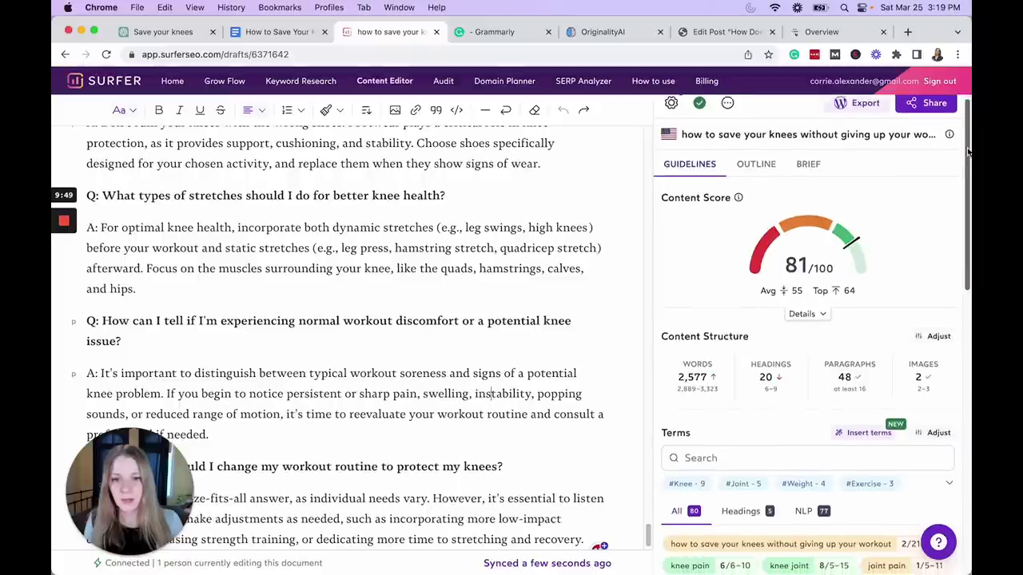
- Examine the content score and suggested terms, checking the recommended usage of "extra pounds"
{"action": "scroll", "coordinate": [965, 160], "scroll_direction": "down", "scroll_amount": 1}
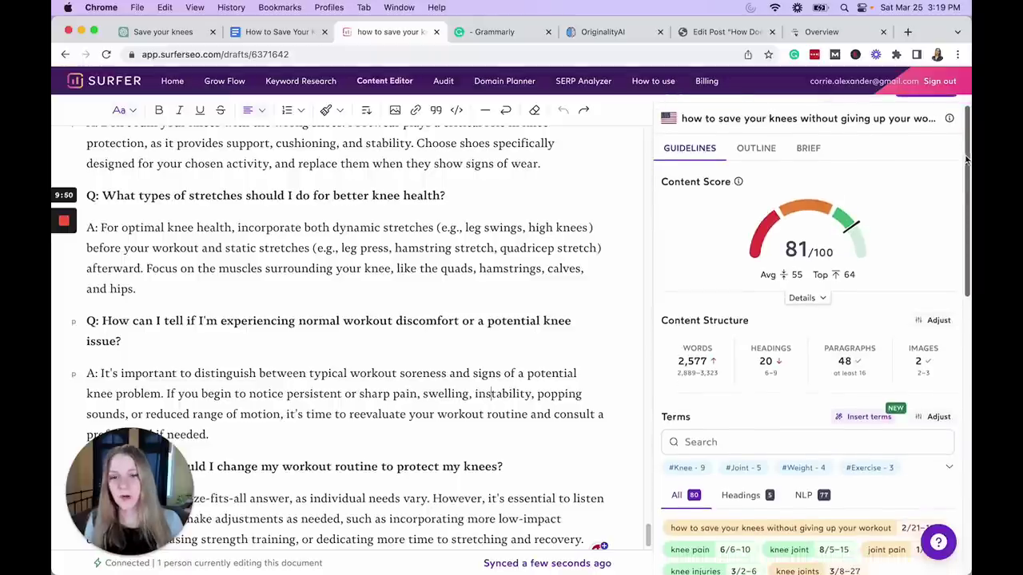
{"action": "left_click_drag", "start_coordinate": [964, 160], "coordinate": [965, 261]}
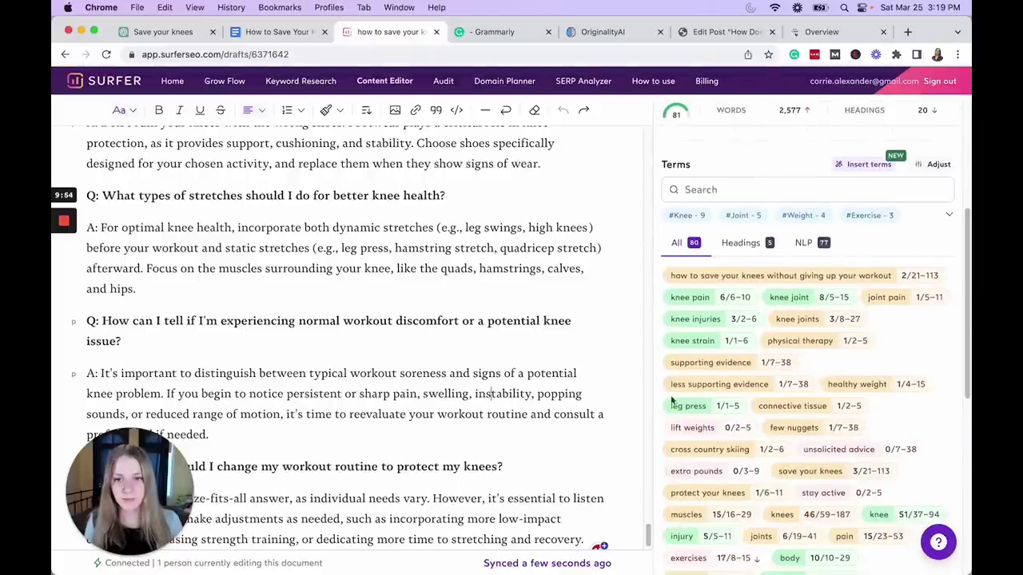
{"action": "mouse_move", "coordinate": [674, 360]}
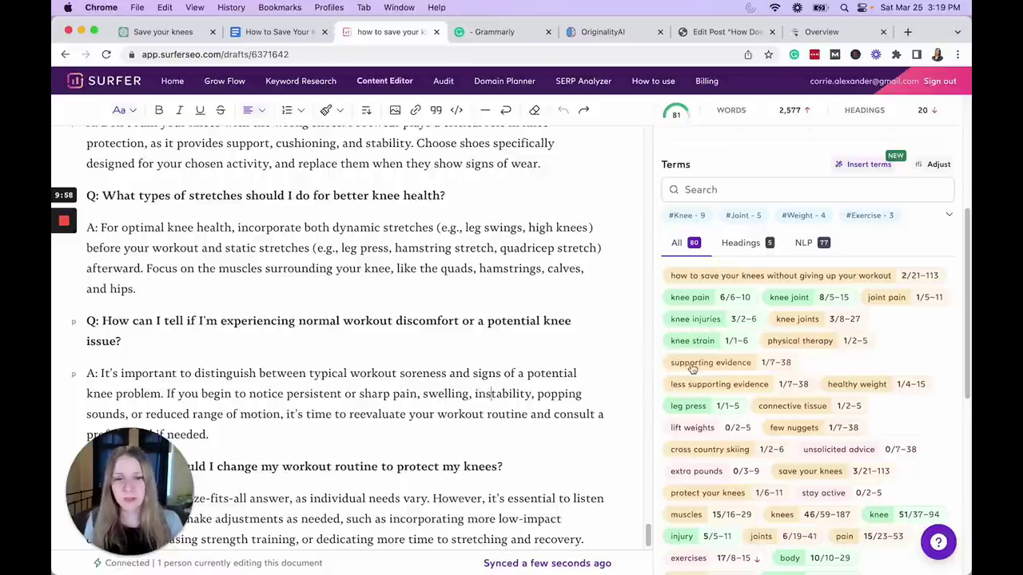
{"action": "scroll", "coordinate": [780, 380], "scroll_direction": "down", "scroll_amount": 1}
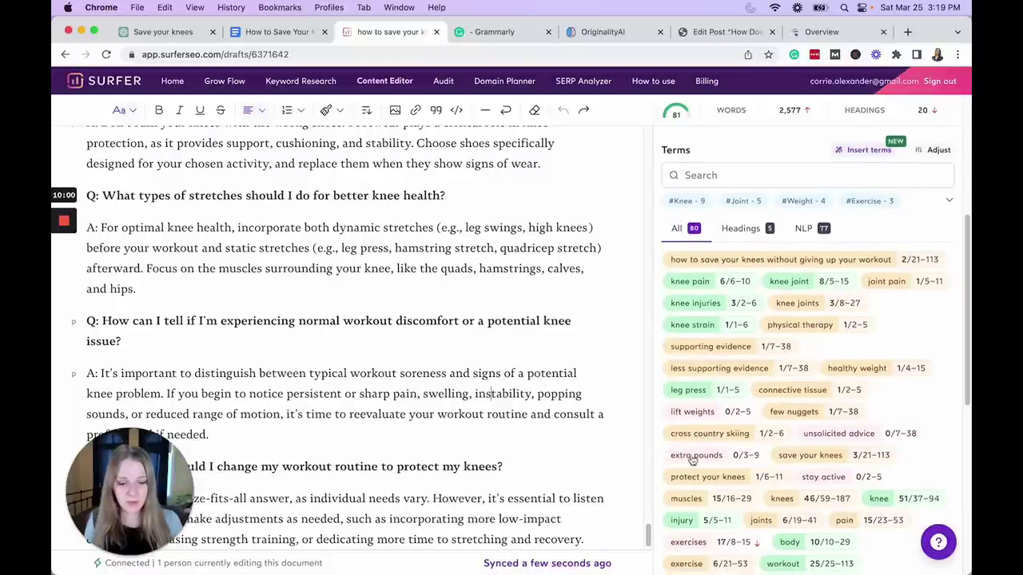
{"action": "mouse_move", "coordinate": [696, 456]}
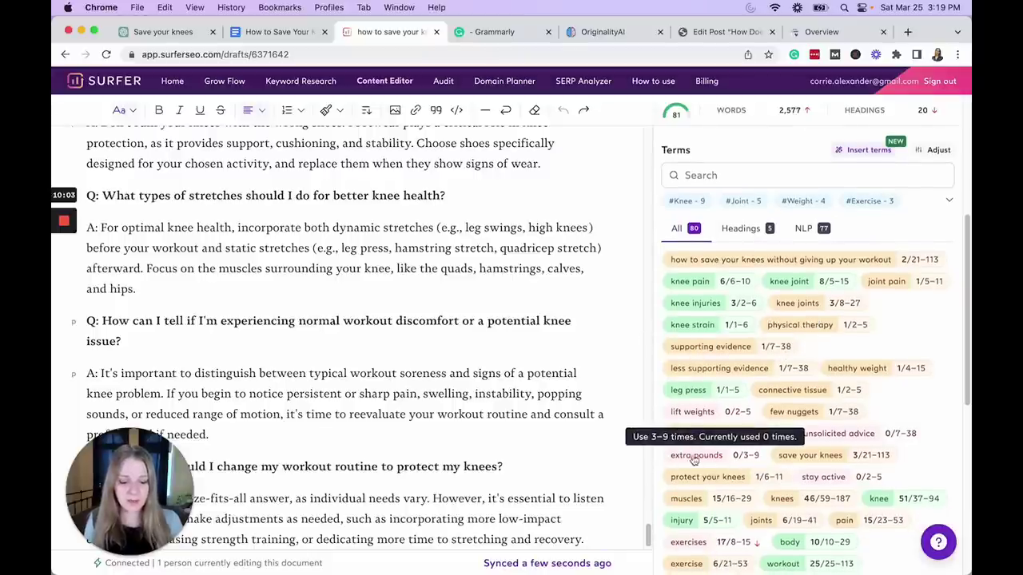
{"action": "left_click", "coordinate": [707, 283]}
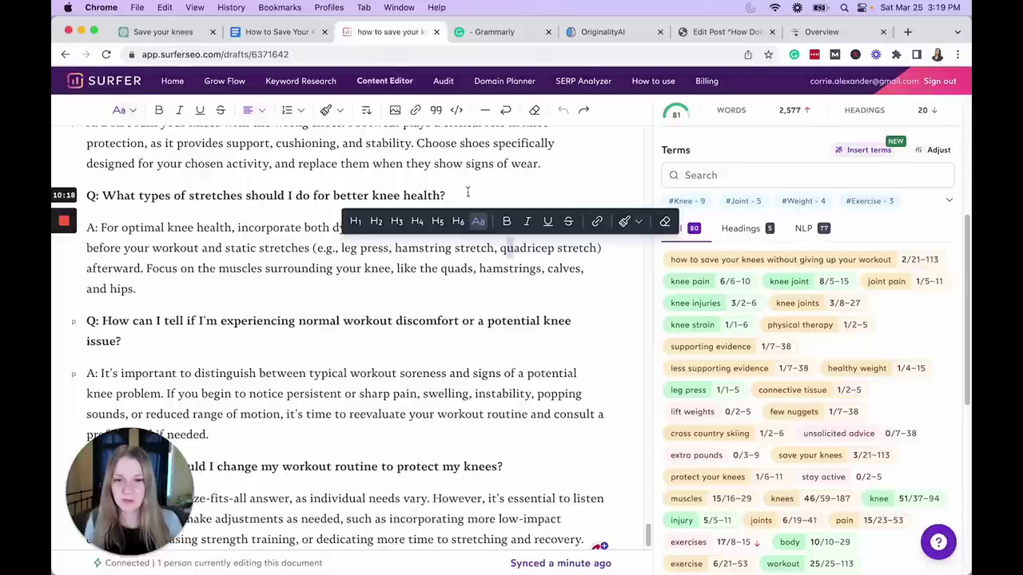
{"action": "left_click", "coordinate": [450, 332]}
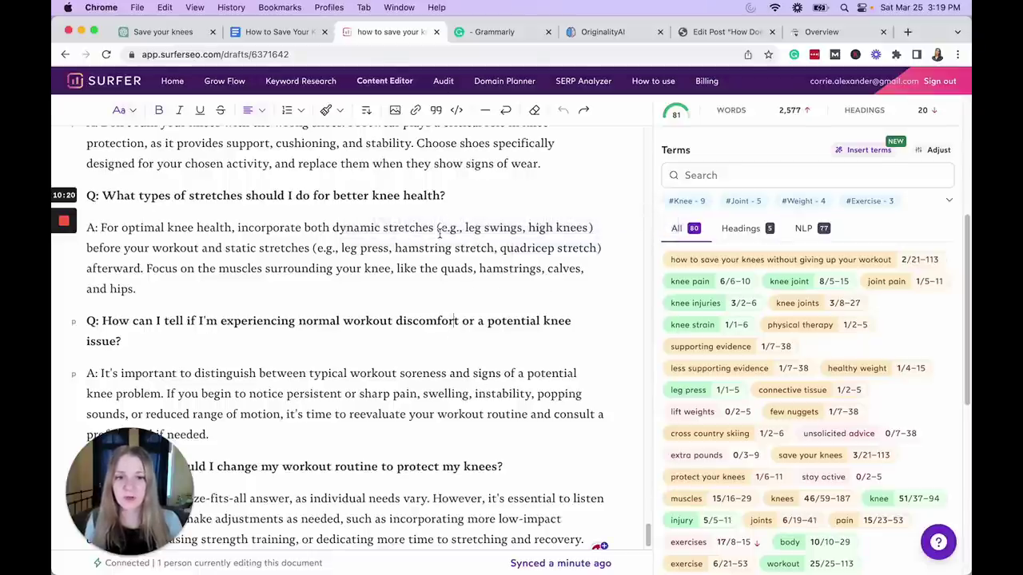
- Search the page for "weight" and go through the matches to the Being Overweight item in the article
{"action": "key", "text": "cmd+f"}
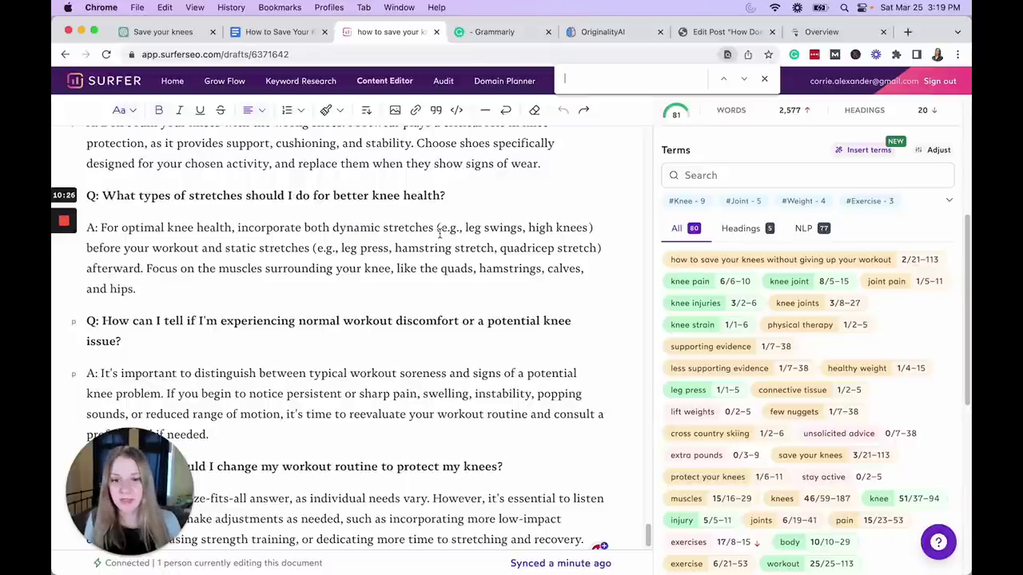
{"action": "type", "text": "weight"}
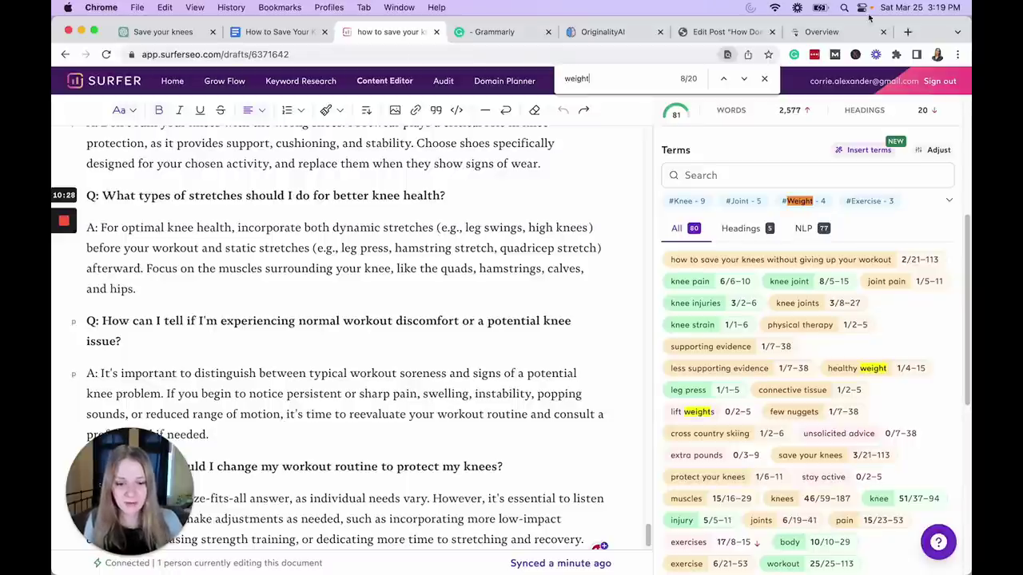
{"action": "left_click", "coordinate": [744, 79]}
{"action": "left_click", "coordinate": [744, 78]}
{"action": "left_click", "coordinate": [745, 78]}
{"action": "left_click", "coordinate": [744, 78]}
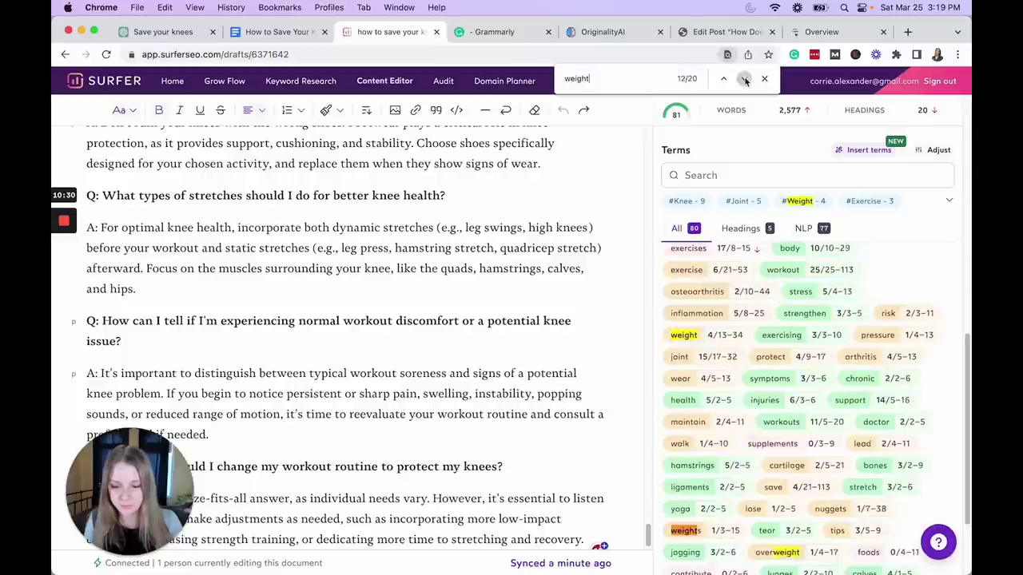
{"action": "left_click", "coordinate": [744, 78]}
{"action": "left_click", "coordinate": [745, 78]}
{"action": "left_click", "coordinate": [744, 78]}
{"action": "left_click", "coordinate": [744, 78]}
{"action": "left_click", "coordinate": [744, 78]}
{"action": "left_click", "coordinate": [744, 78]}
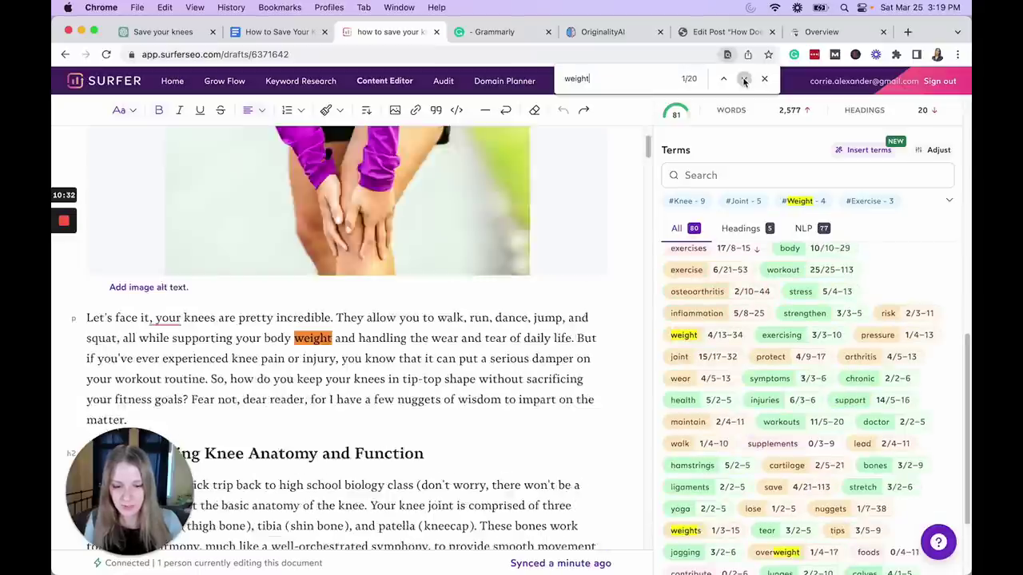
{"action": "left_click", "coordinate": [744, 78]}
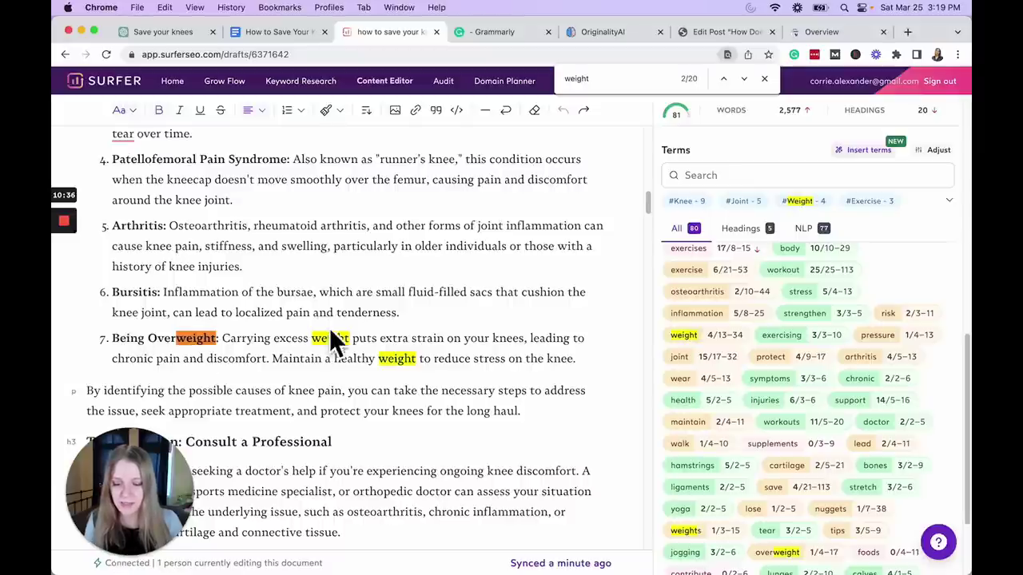
- Replace "excess weight" with "extra pounds" in the Being Overweight item
{"action": "left_click_drag", "start_coordinate": [345, 339], "coordinate": [282, 340]}
{"action": "key", "text": "BackSpace"}
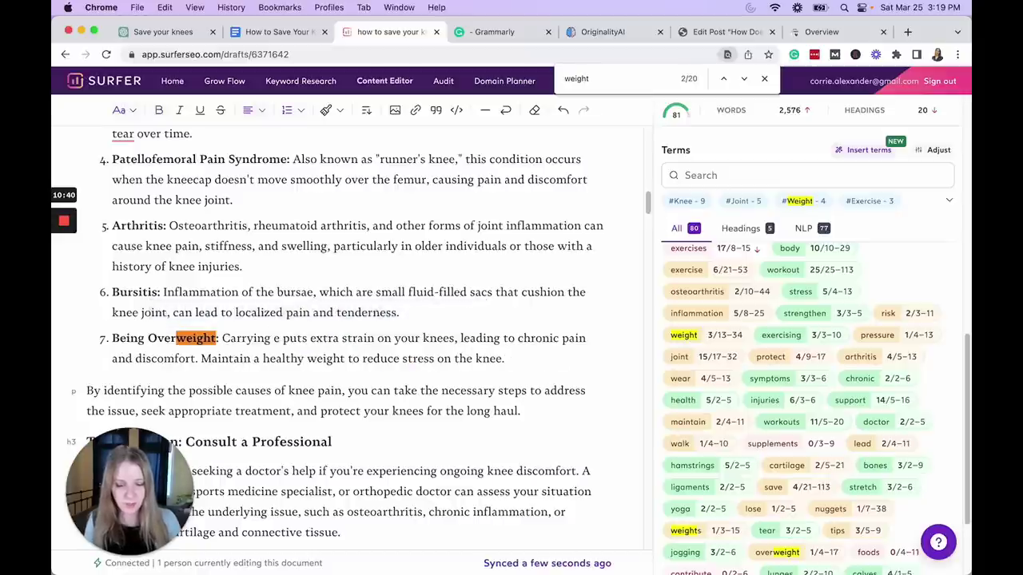
{"action": "type", "text": "extra"}
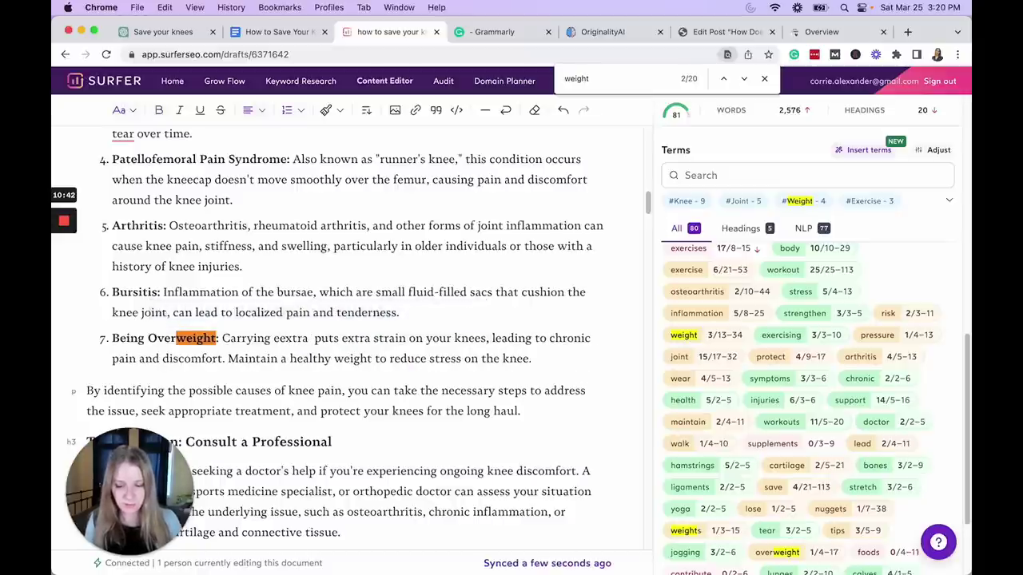
{"action": "key", "text": "BackSpace"}
{"action": "key", "text": "BackSpace"}
{"action": "key", "text": "BackSpace"}
{"action": "key", "text": "BackSpace"}
{"action": "key", "text": "BackSpace"}
{"action": "key", "text": "BackSpace"}
{"action": "key", "text": "BackSpace"}
{"action": "type", "text": "extra pound"}
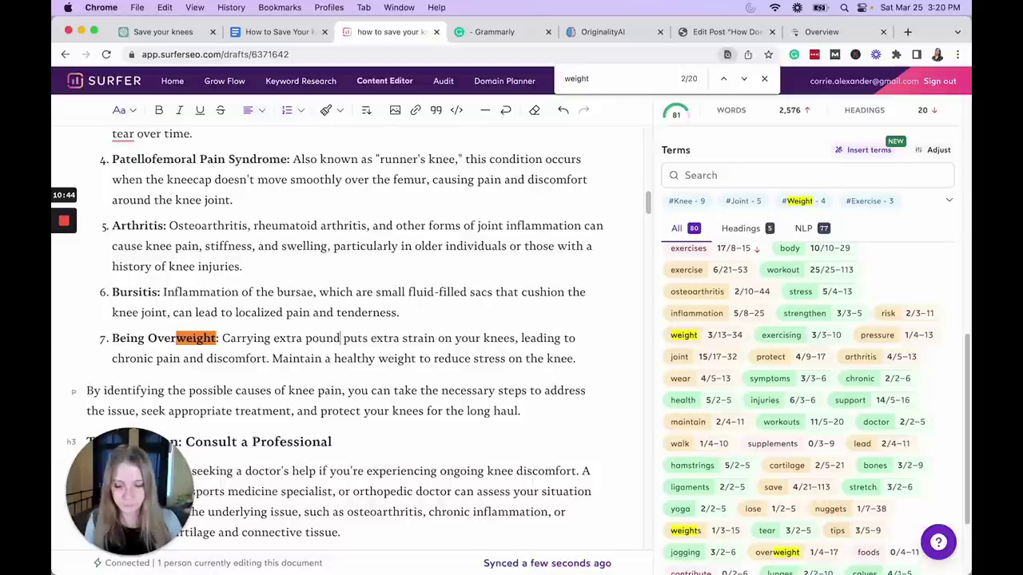
{"action": "type", "text": "s"}
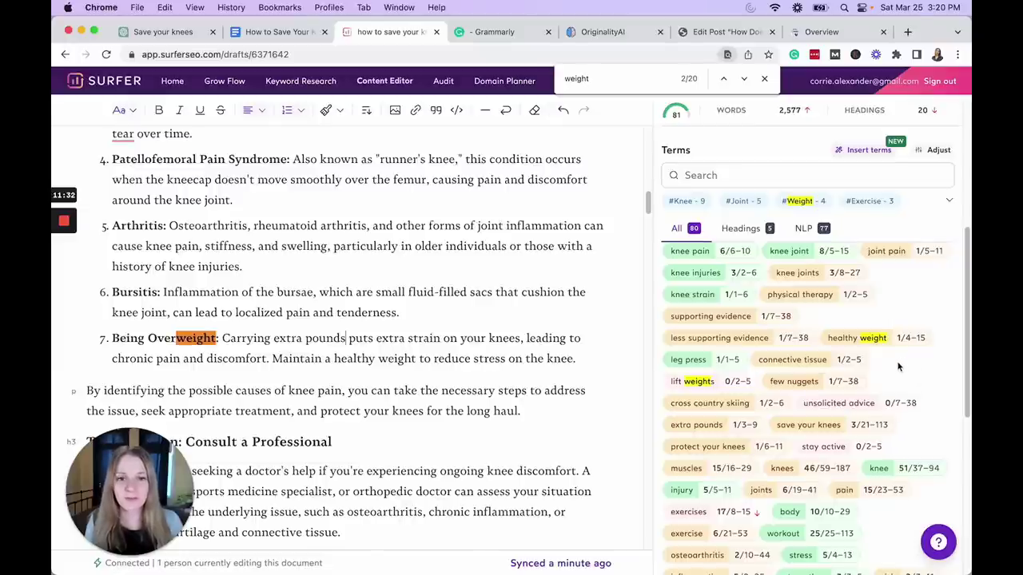
- Generate term insertion suggestions, accept only "joint pain", dismiss the other three and save the changes to the article
{"action": "left_click", "coordinate": [866, 153]}
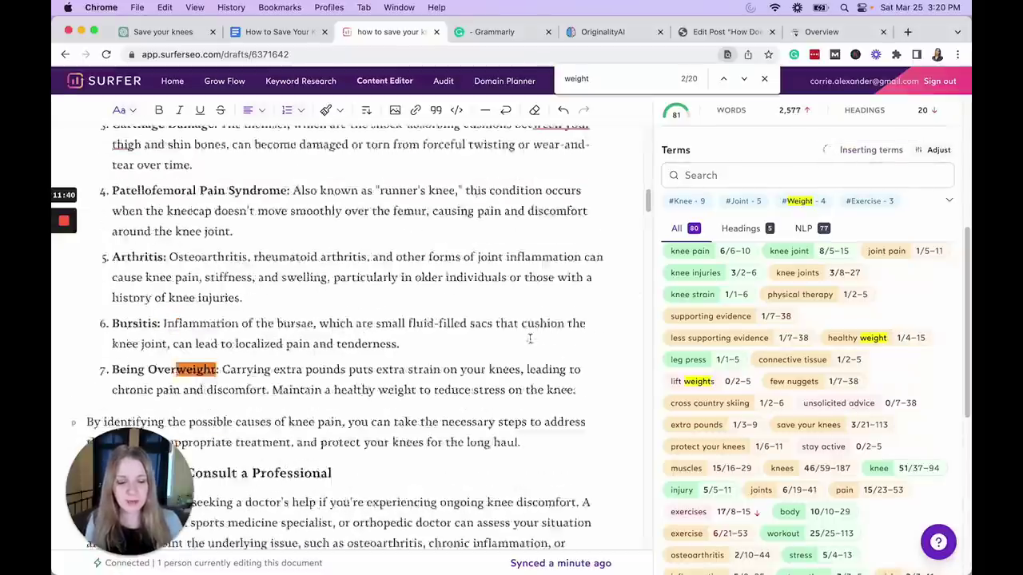
{"action": "scroll", "coordinate": [529, 339], "scroll_direction": "up", "scroll_amount": 10}
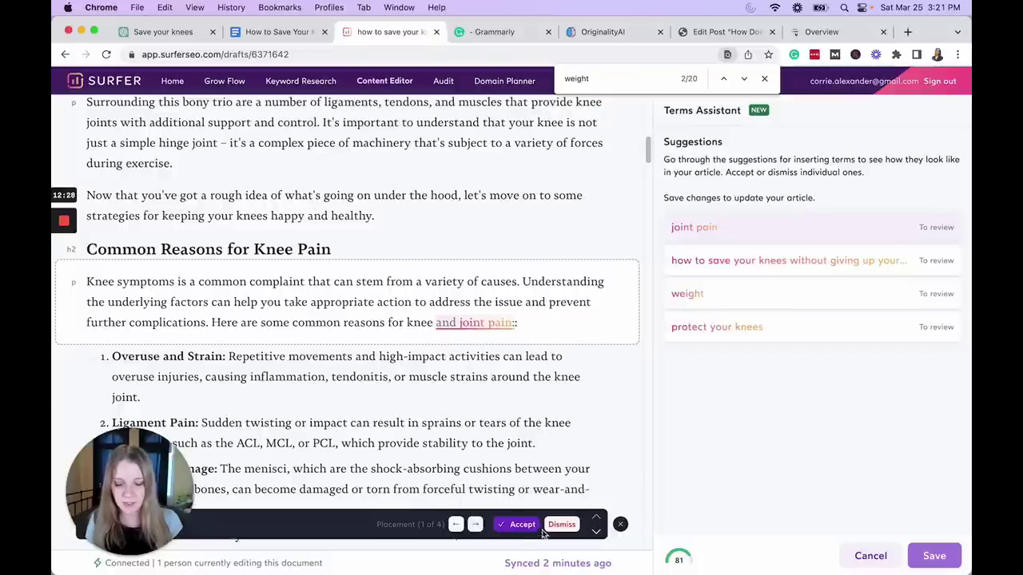
{"action": "left_click", "coordinate": [515, 525]}
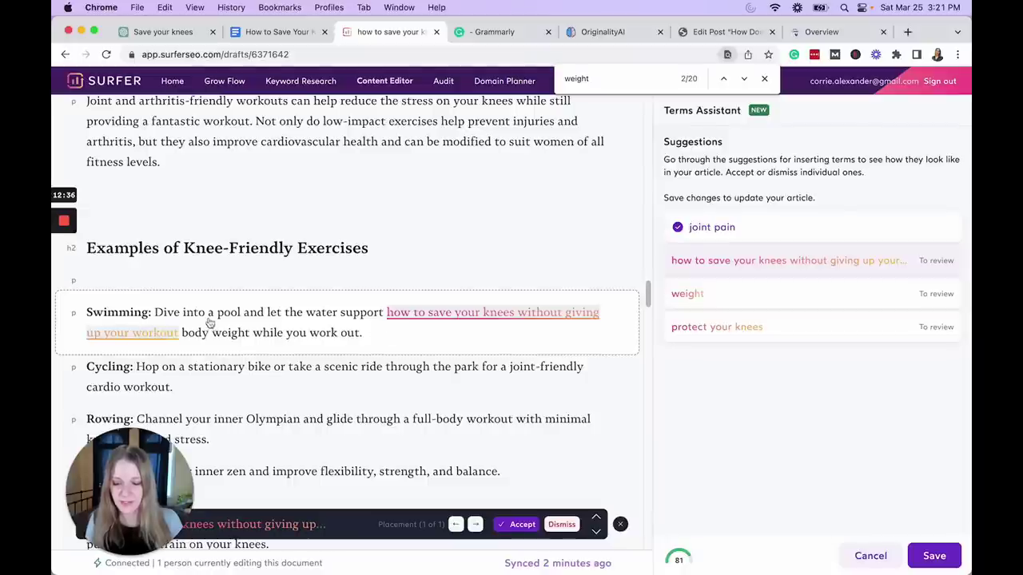
{"action": "left_click", "coordinate": [571, 527]}
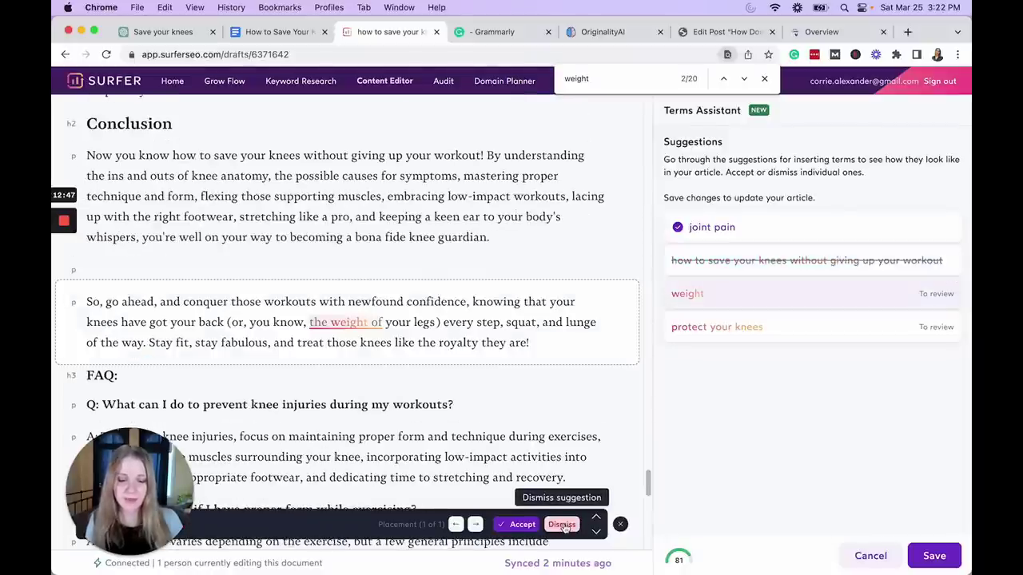
{"action": "left_click", "coordinate": [563, 526]}
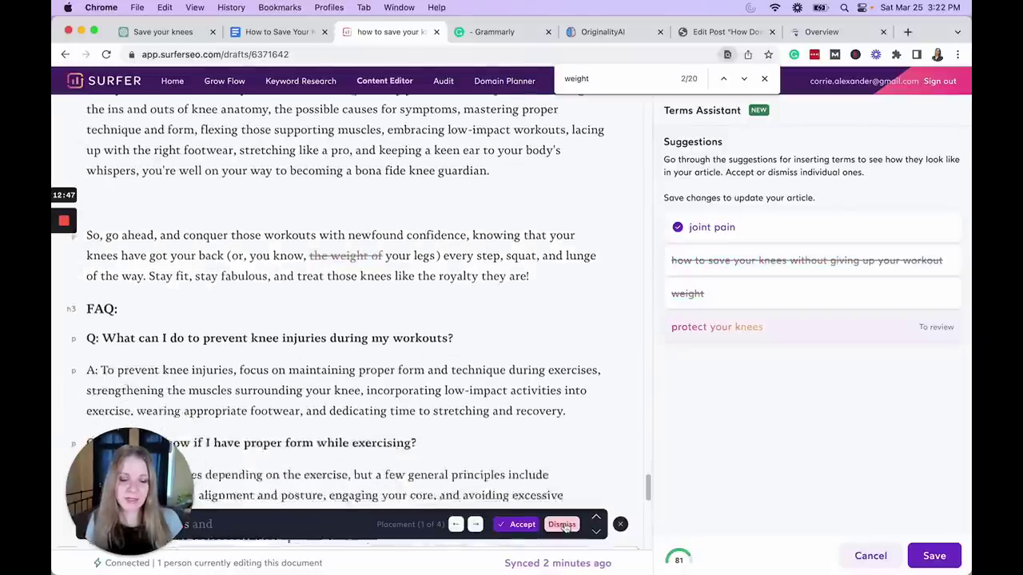
{"action": "left_click", "coordinate": [561, 525]}
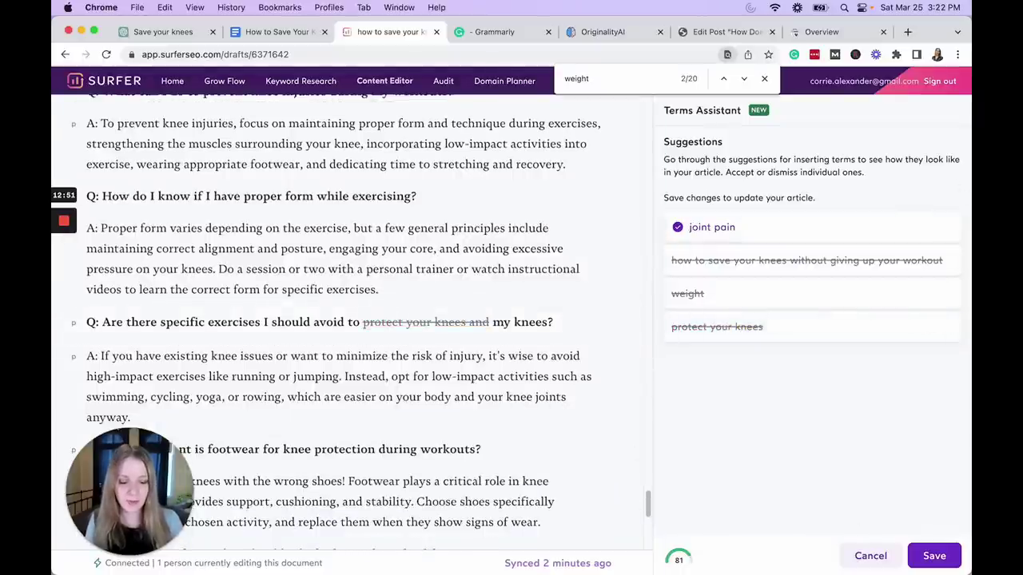
{"action": "left_click", "coordinate": [934, 556]}
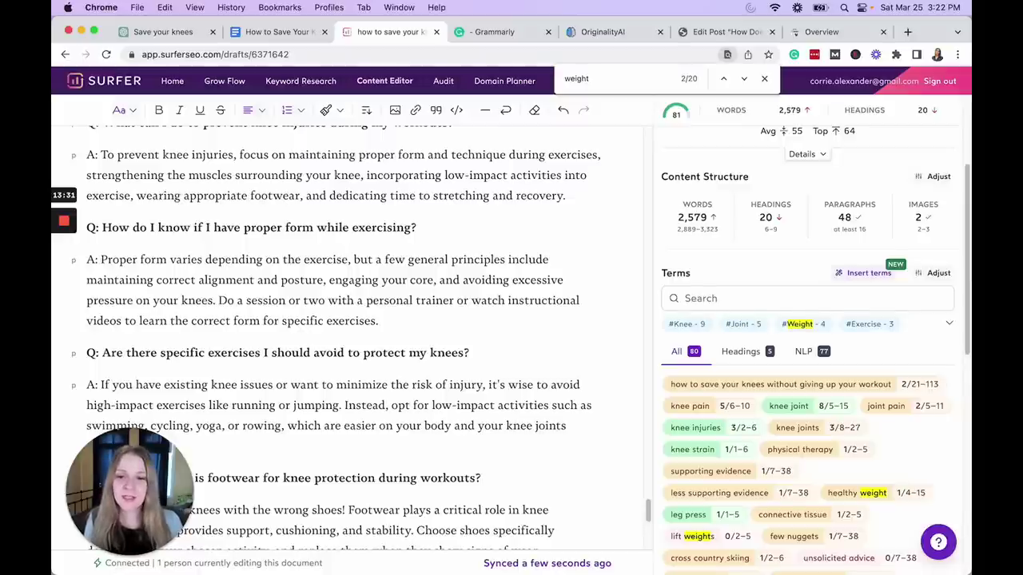
{"action": "key", "text": "Escape"}
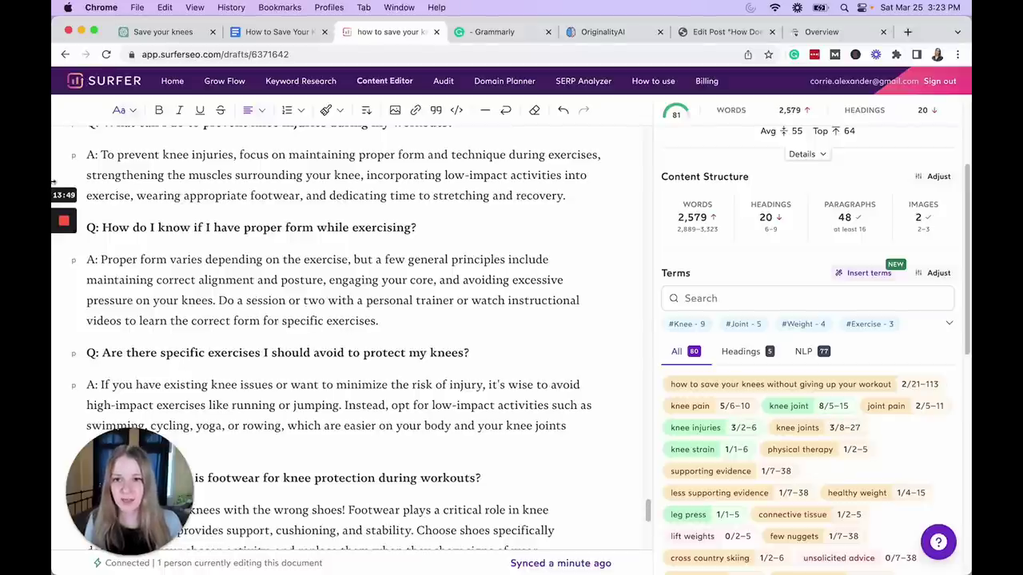
- Copy the entire optimized article from Surfer and paste it into the empty Grammarly document
{"action": "left_click", "coordinate": [509, 33]}
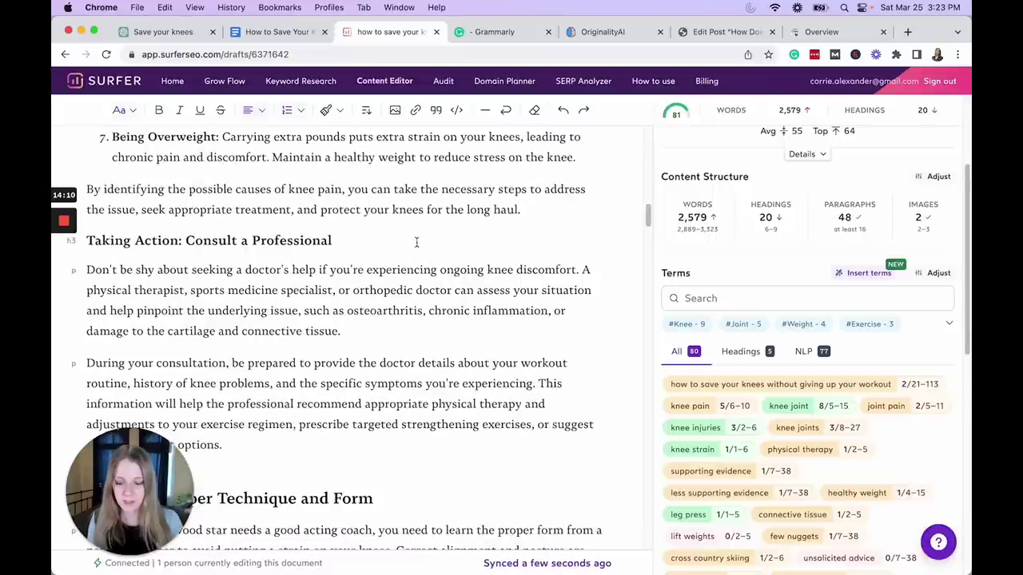
{"action": "key", "text": "super+a"}
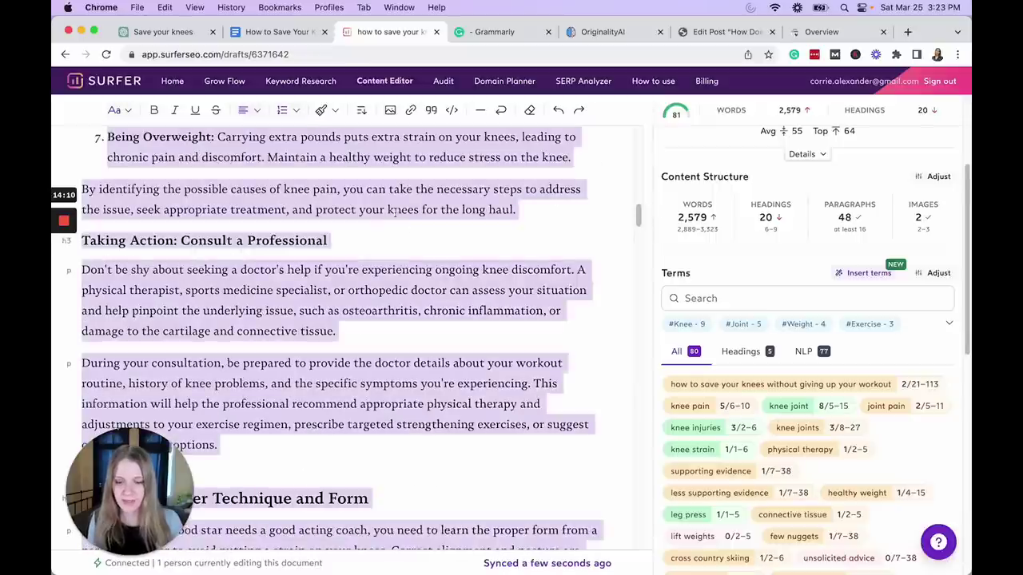
{"action": "right_click", "coordinate": [389, 206]}
{"action": "left_click", "coordinate": [450, 311]}
{"action": "left_click", "coordinate": [506, 32]}
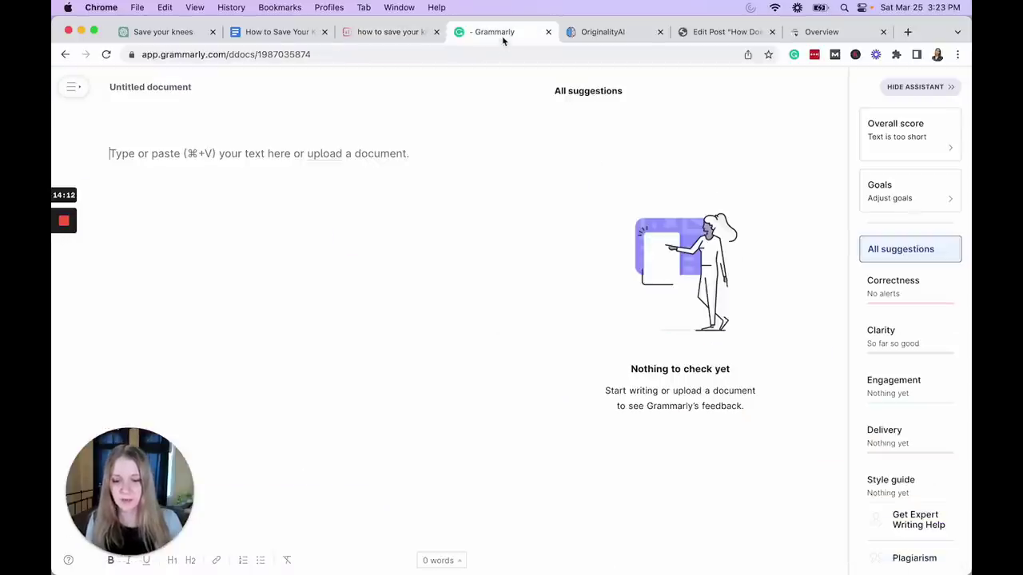
{"action": "left_click", "coordinate": [174, 158]}
{"action": "key", "text": "super+v"}
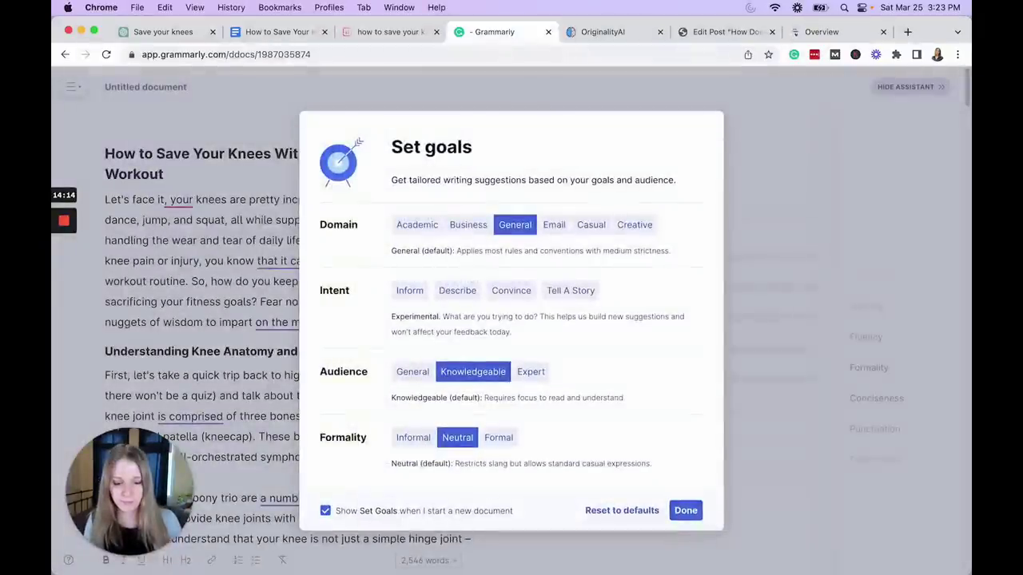
- Keep the default writing goals and accept the first four correctness fixes: "; your", no comma after "hood", "are", and "wear and tear"
{"action": "left_click", "coordinate": [686, 511]}
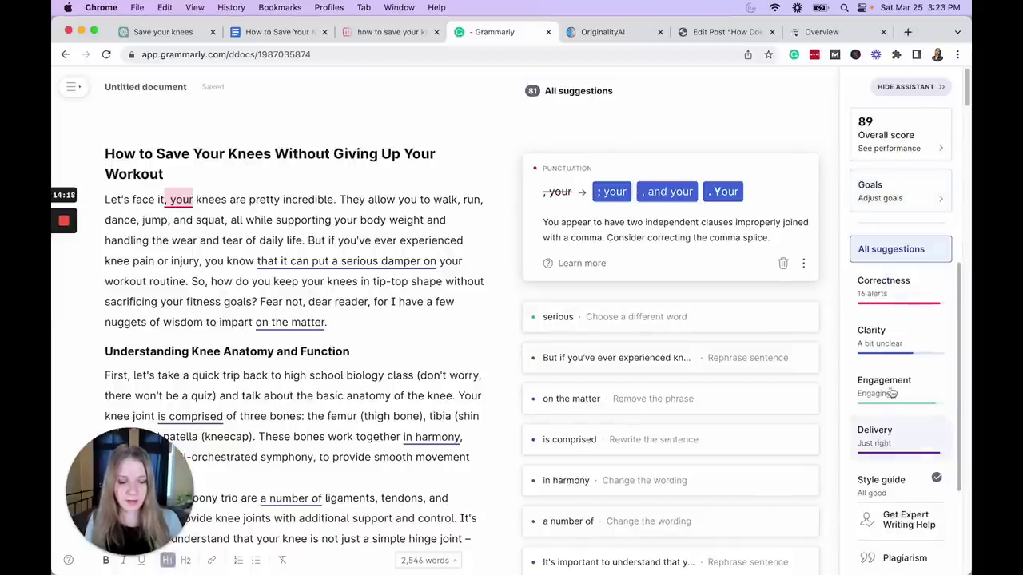
{"action": "left_click", "coordinate": [892, 286]}
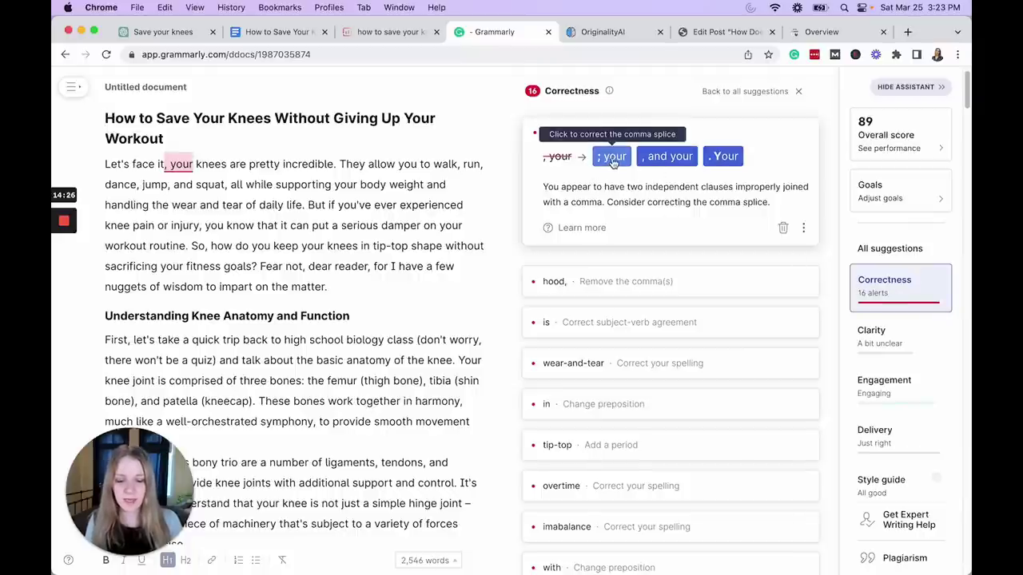
{"action": "left_click", "coordinate": [612, 157]}
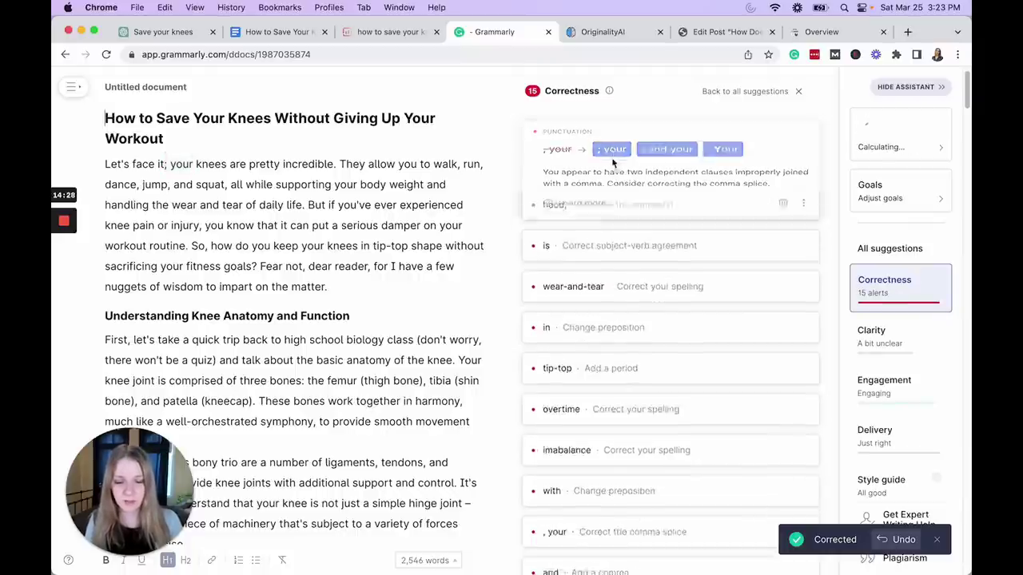
{"action": "left_click", "coordinate": [589, 128]}
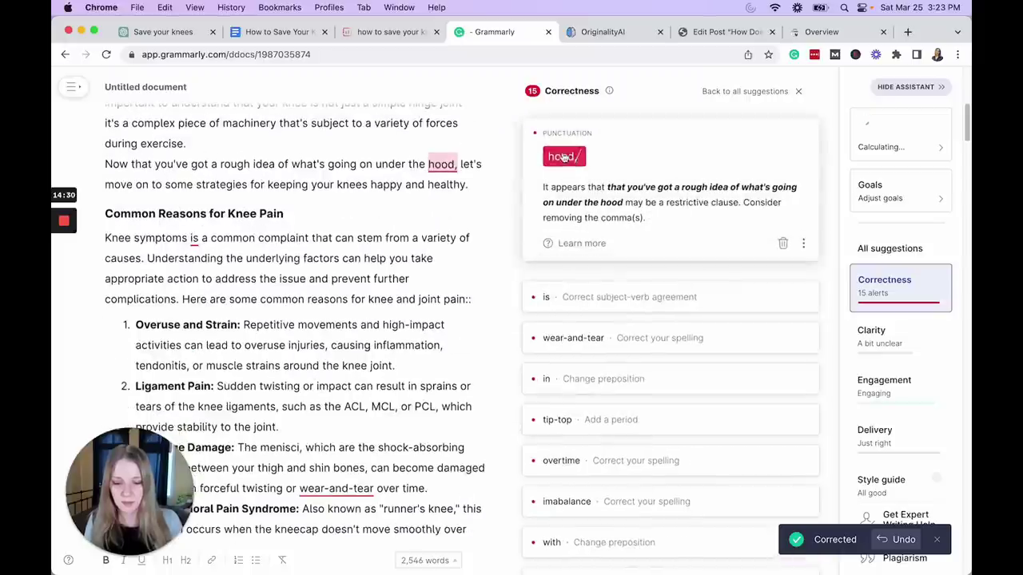
{"action": "left_click", "coordinate": [560, 156]}
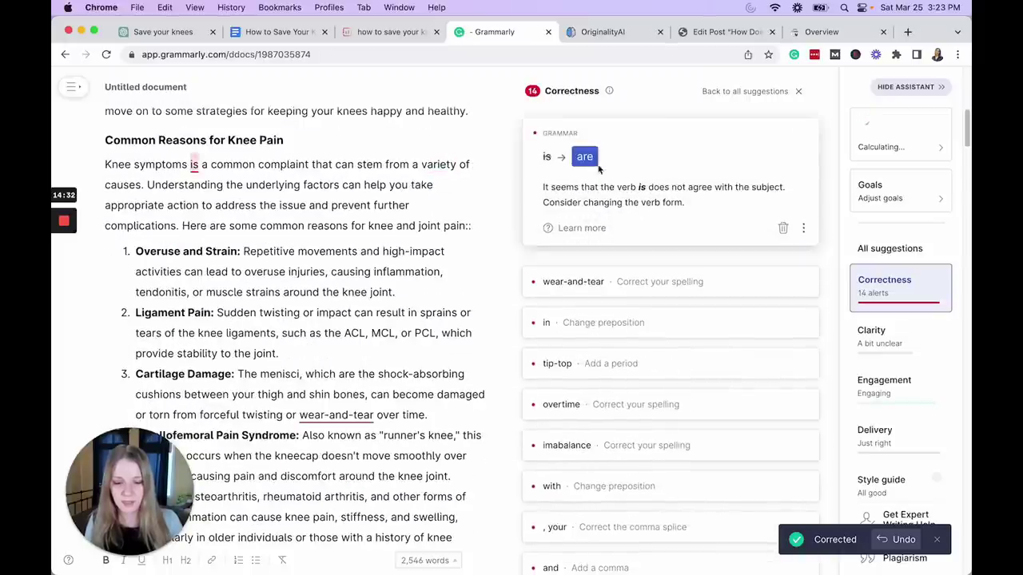
{"action": "left_click", "coordinate": [589, 159]}
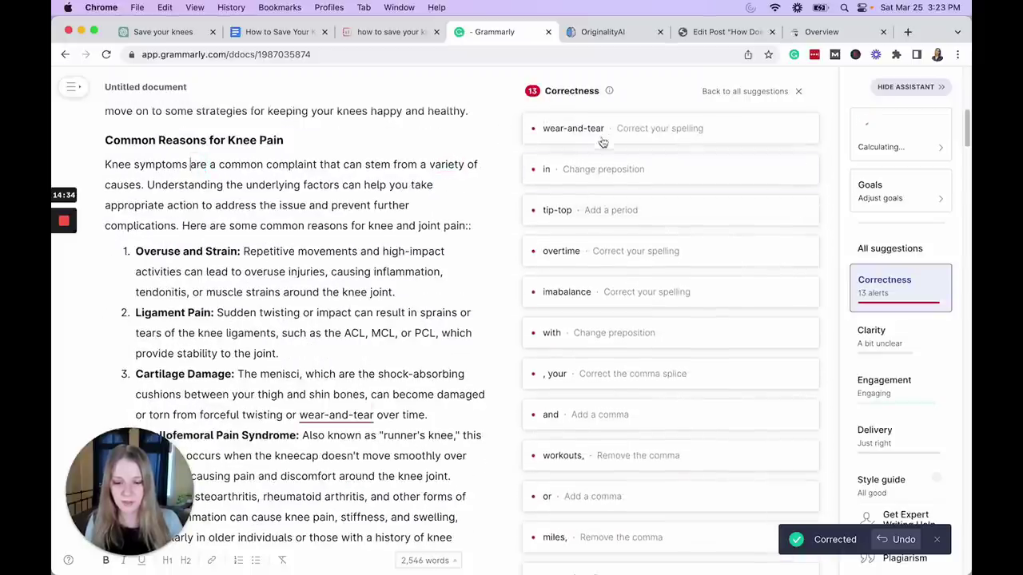
{"action": "left_click", "coordinate": [706, 159]}
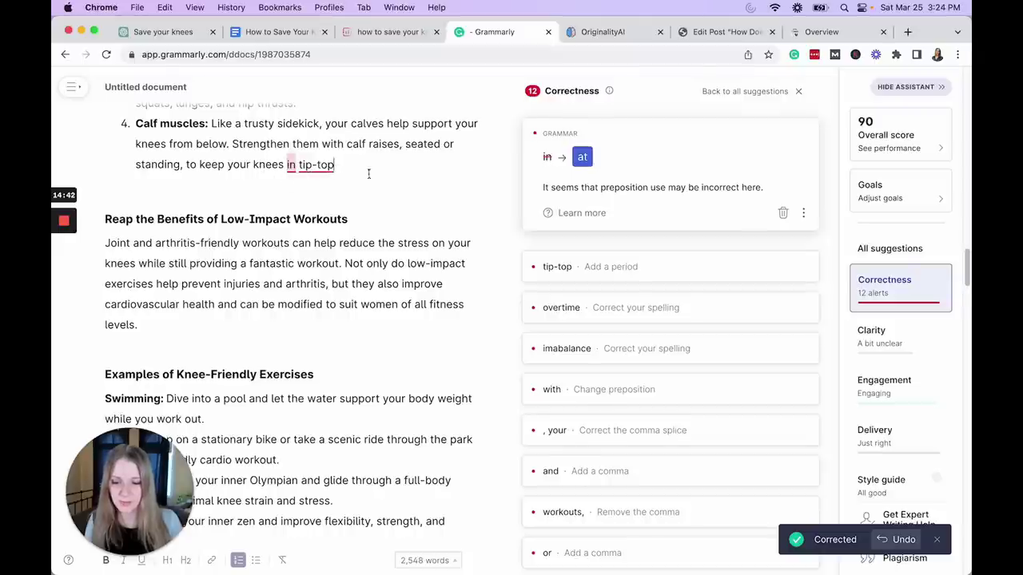
- Complete the cut-off Calf muscles sentence so it ends with "in tip-top shape."
{"action": "left_click", "coordinate": [329, 170]}
{"action": "type", "text": "."}
{"action": "type", "text": " sah"}
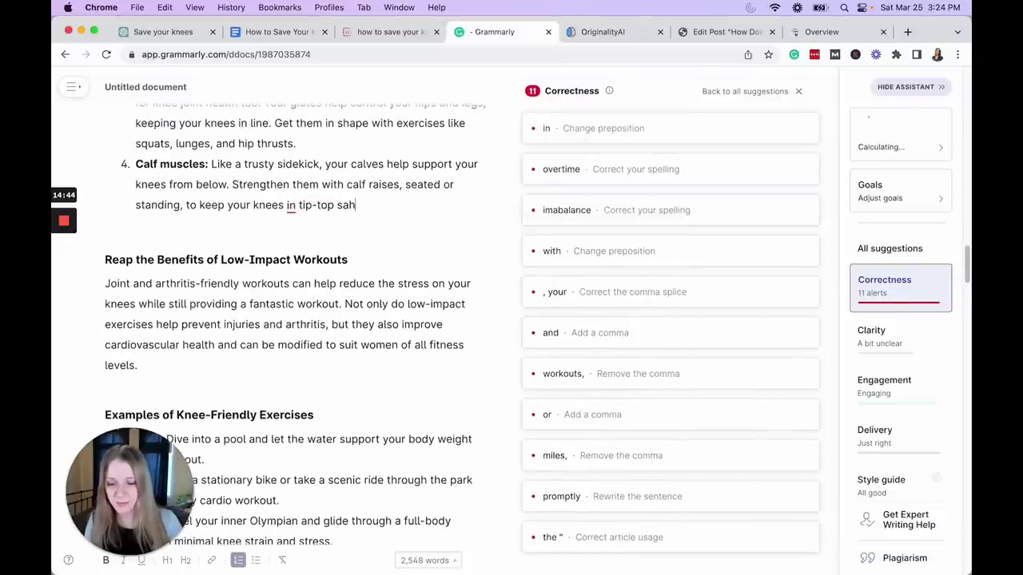
{"action": "key", "text": "BackSpace"}
{"action": "key", "text": "BackSpace"}
{"action": "type", "text": "hape."}
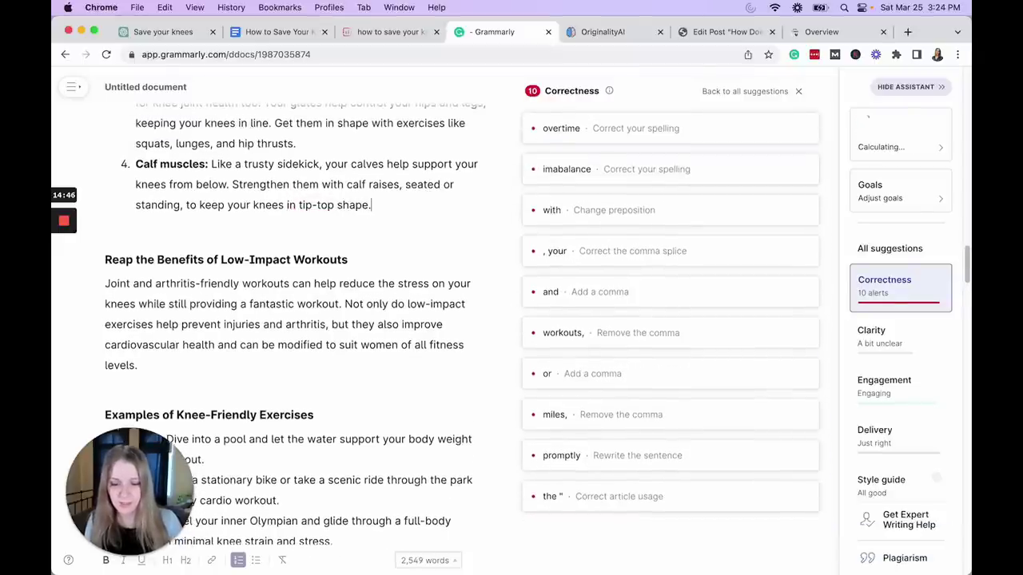
- Accept the corrections for "overtime", "imabalance" (as "imbalance"), the preposition "with", the ", your" comma splice and the comma at "and"
{"action": "left_click", "coordinate": [563, 132]}
{"action": "left_click", "coordinate": [638, 157]}
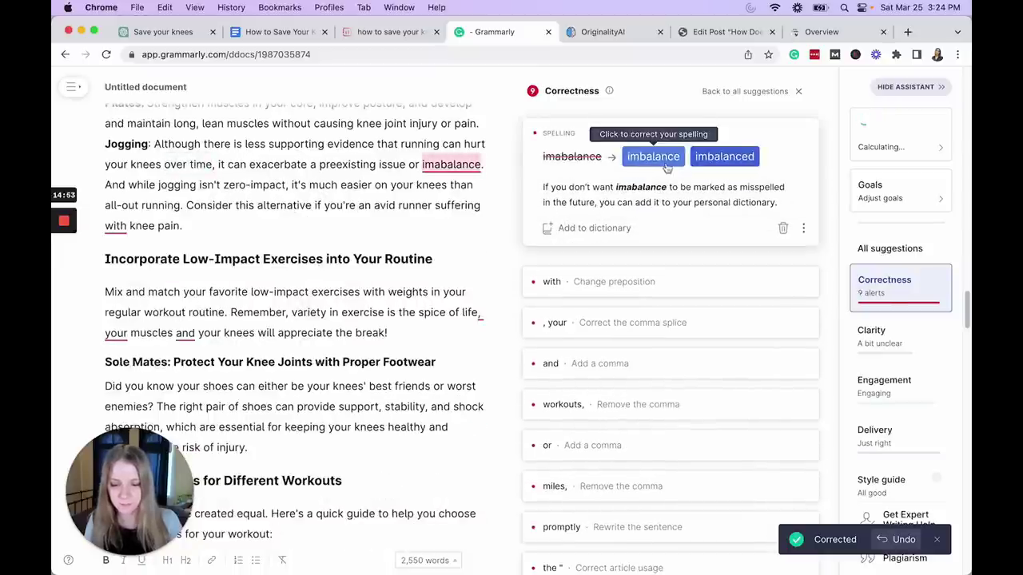
{"action": "left_click", "coordinate": [653, 157]}
{"action": "left_click", "coordinate": [598, 157]}
{"action": "left_click", "coordinate": [612, 157]}
{"action": "left_click", "coordinate": [575, 157]}
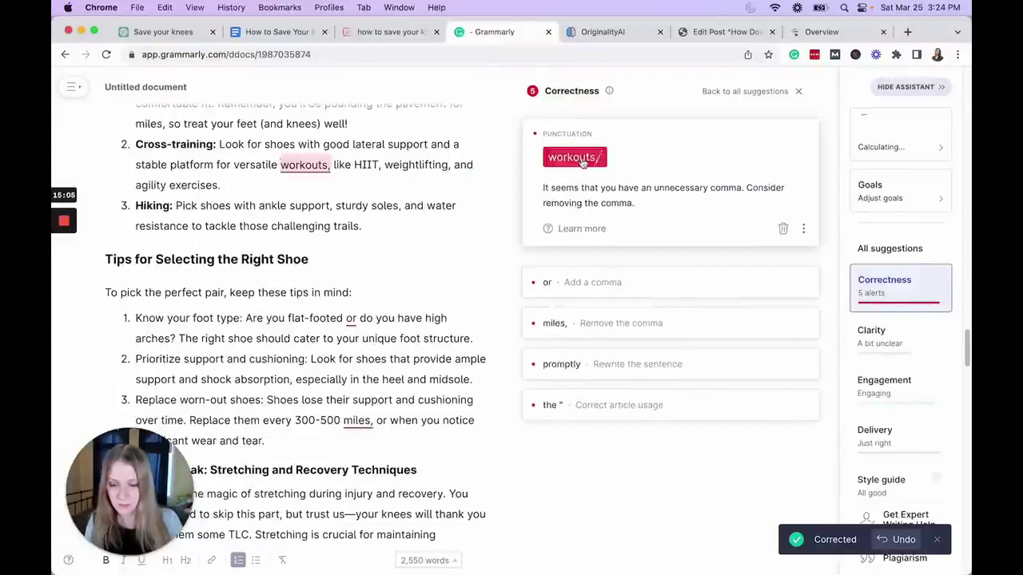
- Resolve the remaining correctness alerts for "workouts,", "or", "miles,", "promptly" and the article before "good"
{"action": "left_click", "coordinate": [589, 157]}
{"action": "left_click", "coordinate": [563, 157]}
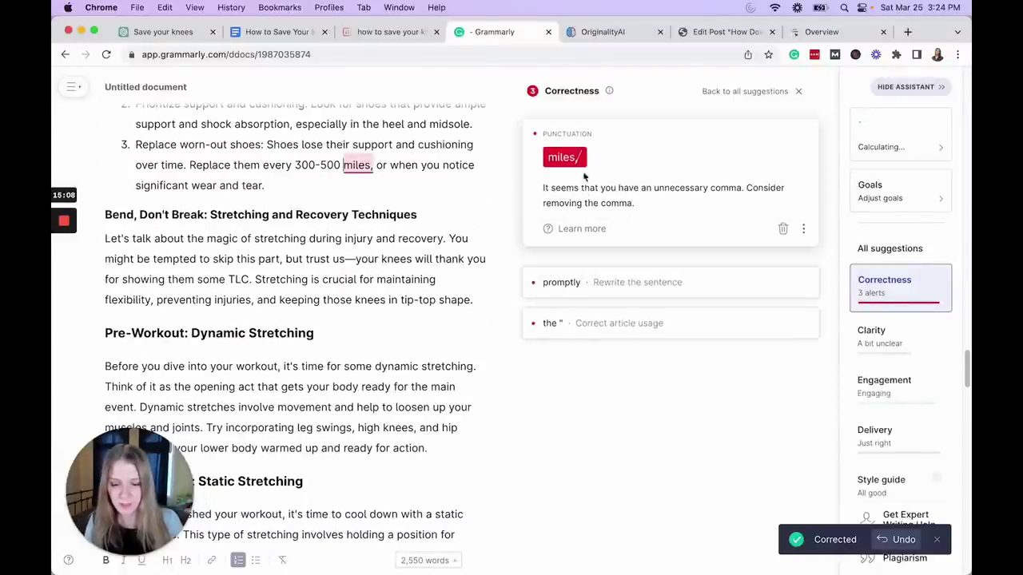
{"action": "left_click", "coordinate": [576, 158]}
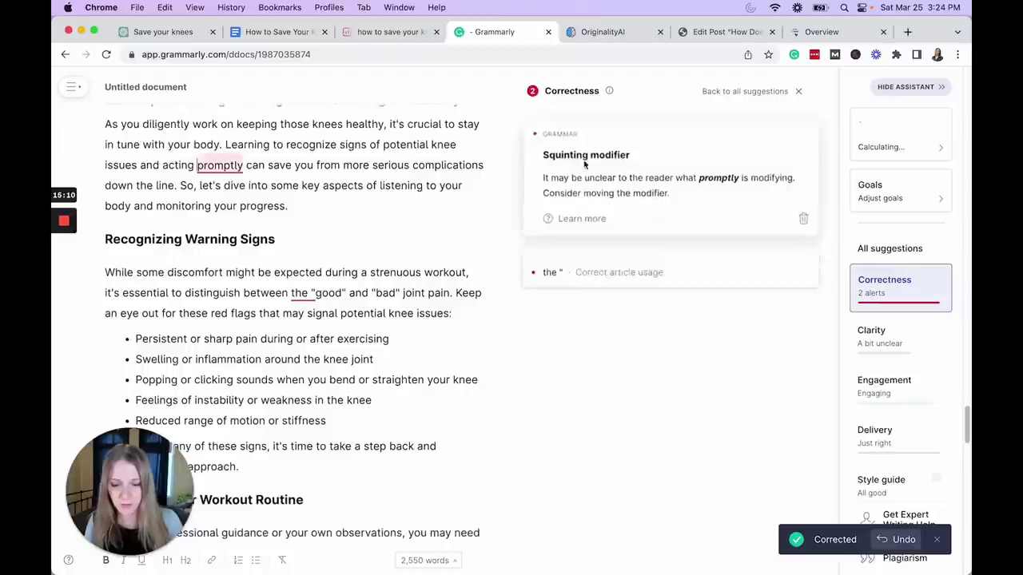
{"action": "left_click", "coordinate": [576, 157]}
{"action": "left_click", "coordinate": [563, 157]}
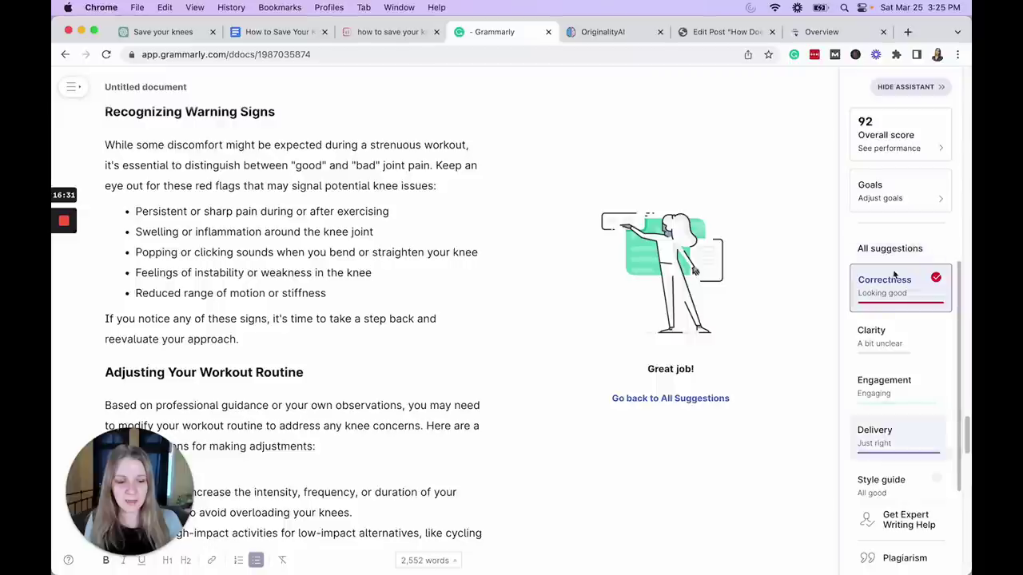
- Check the article for plagiarism and dismiss the nytimes.com match on the title
{"action": "left_click", "coordinate": [903, 559]}
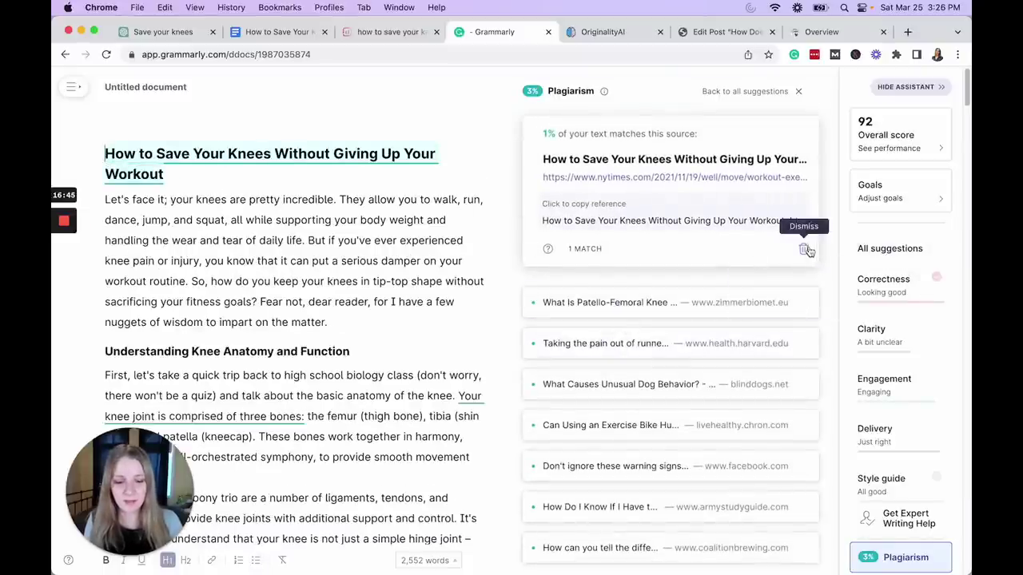
{"action": "left_click", "coordinate": [805, 250]}
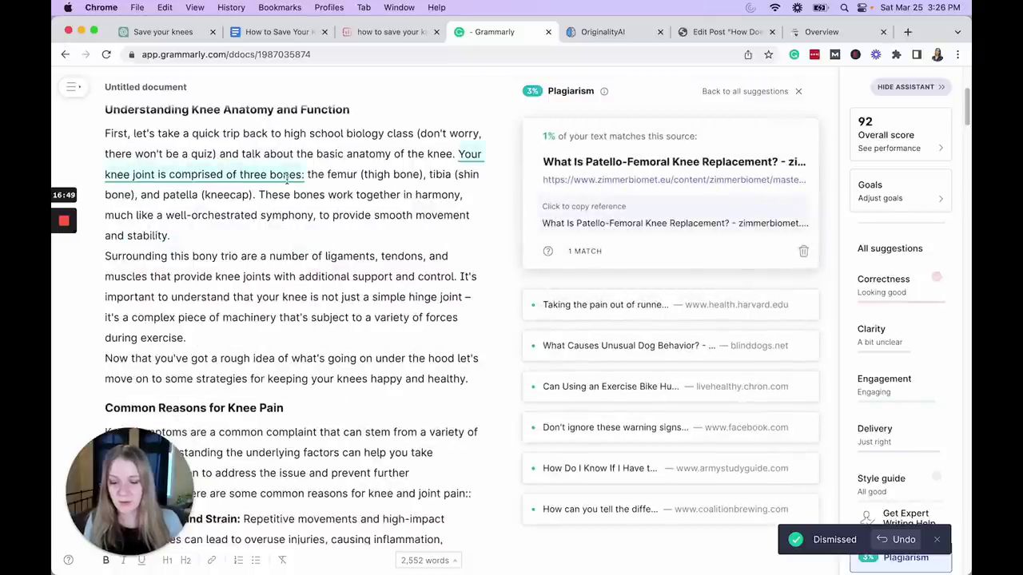
- Reword the flagged knee anatomy sentence, replacing "comprised" with "made up" and changing "joint" to "joints"
{"action": "double_click", "coordinate": [206, 174]}
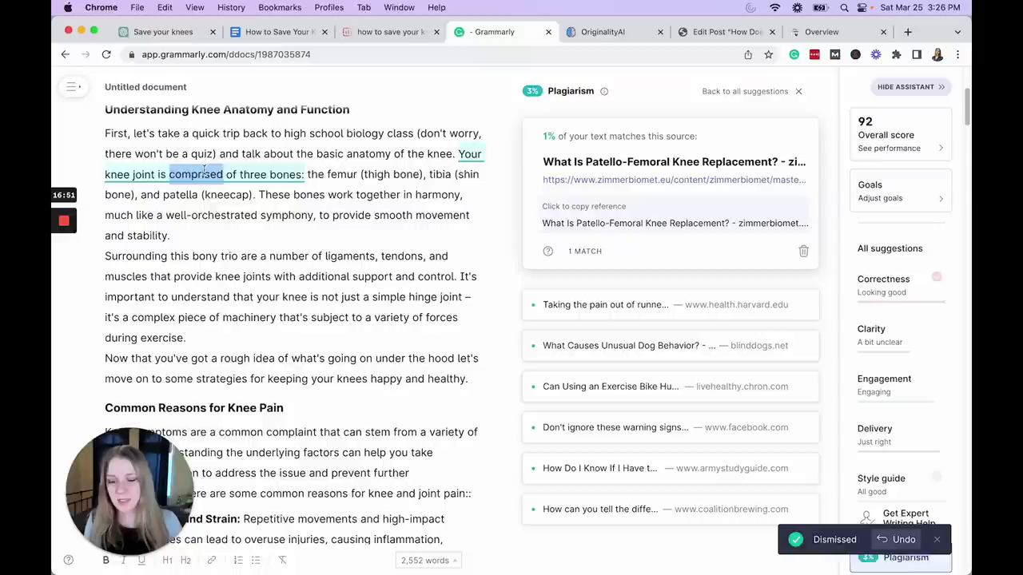
{"action": "type", "text": "mae"}
{"action": "key", "text": "BackSpace"}
{"action": "type", "text": "de up of"}
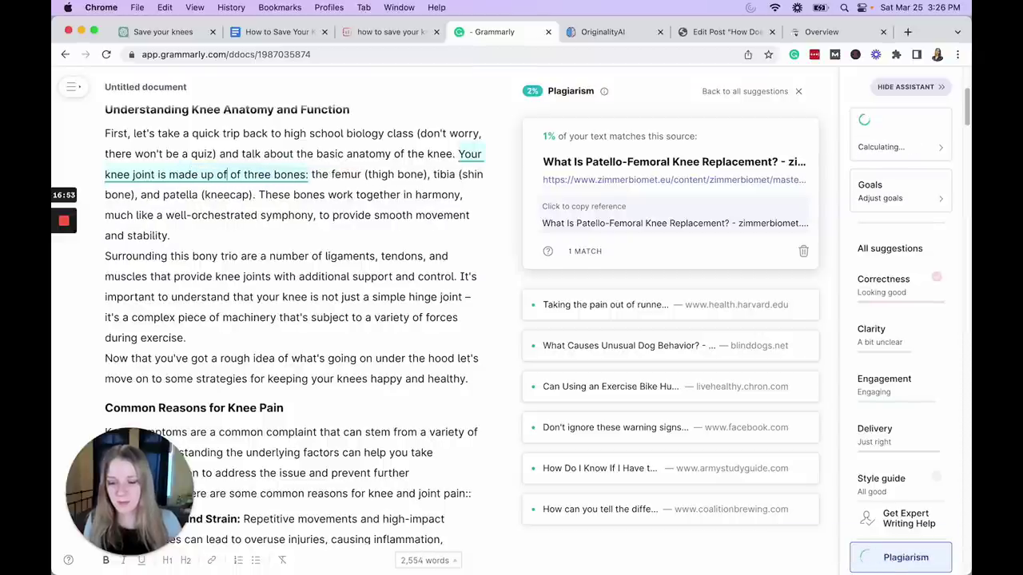
{"action": "key", "text": "BackSpace"}
{"action": "key", "text": "BackSpace"}
{"action": "key", "text": "BackSpace"}
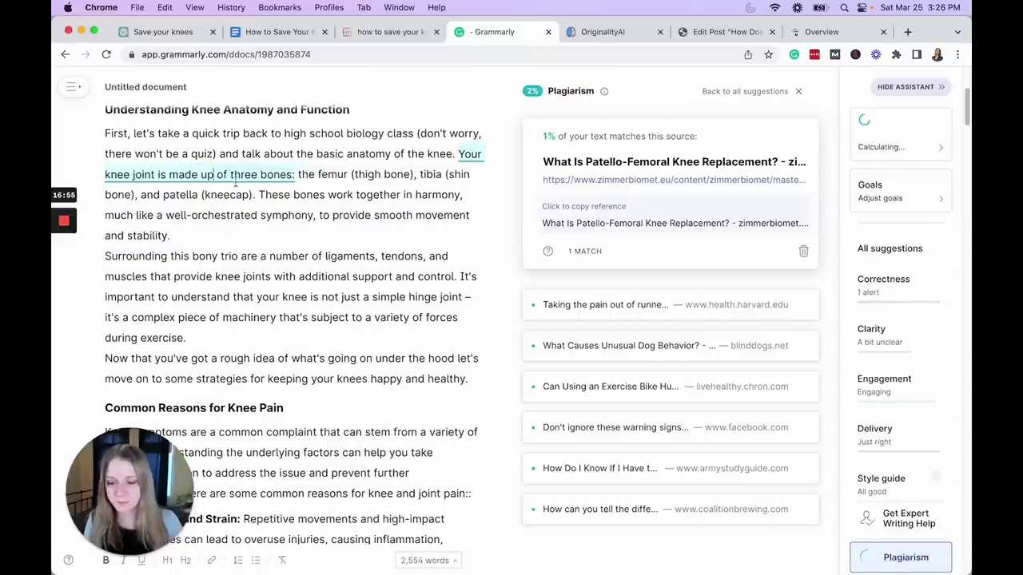
{"action": "double_click", "coordinate": [141, 175]}
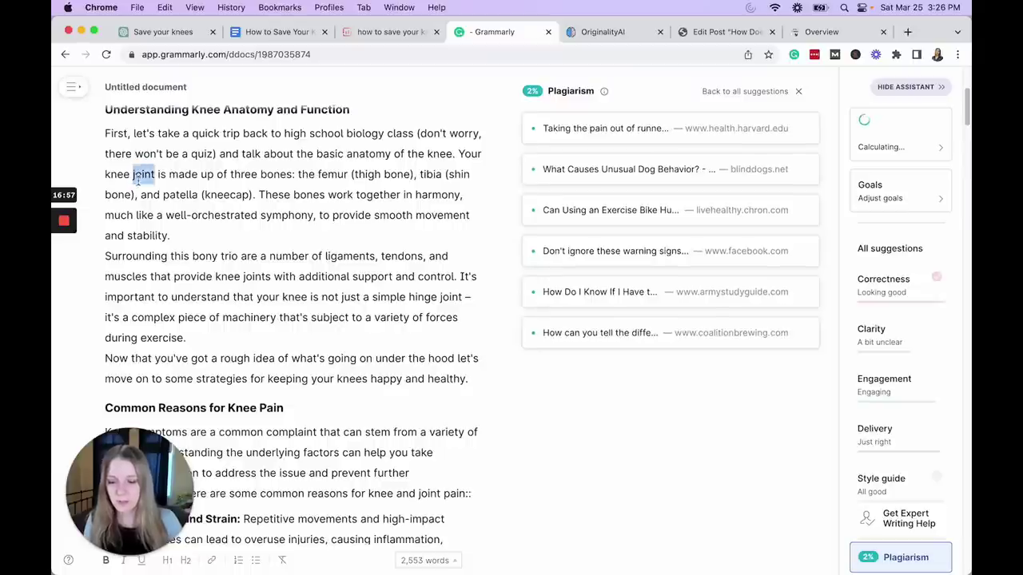
{"action": "left_click", "coordinate": [158, 174]}
{"action": "type", "text": "s"}
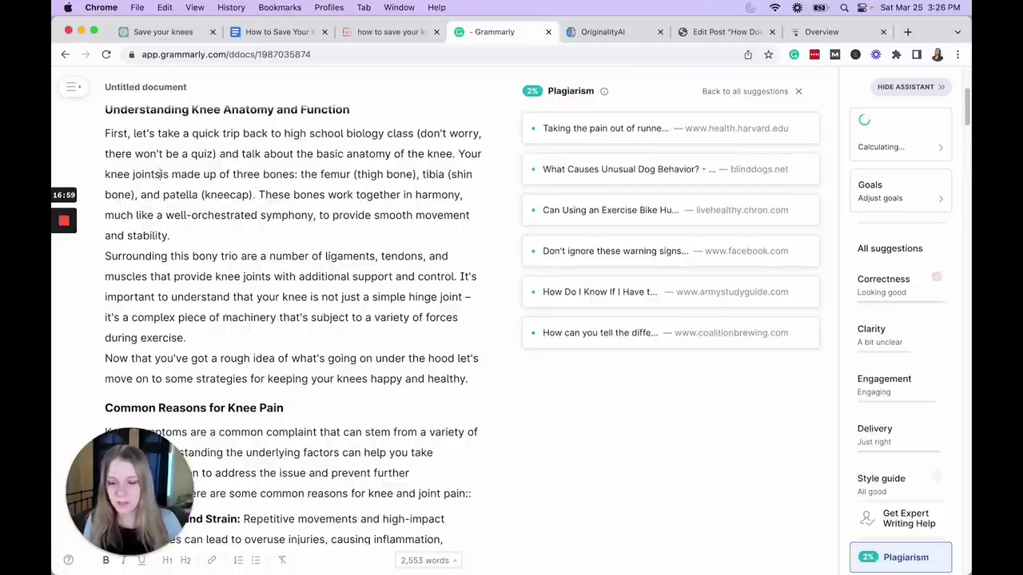
- Go through the other plagiarism matches and dismiss the coalitionbrewing.com match in the FAQ answer about exercises to avoid
{"action": "left_click", "coordinate": [572, 164]}
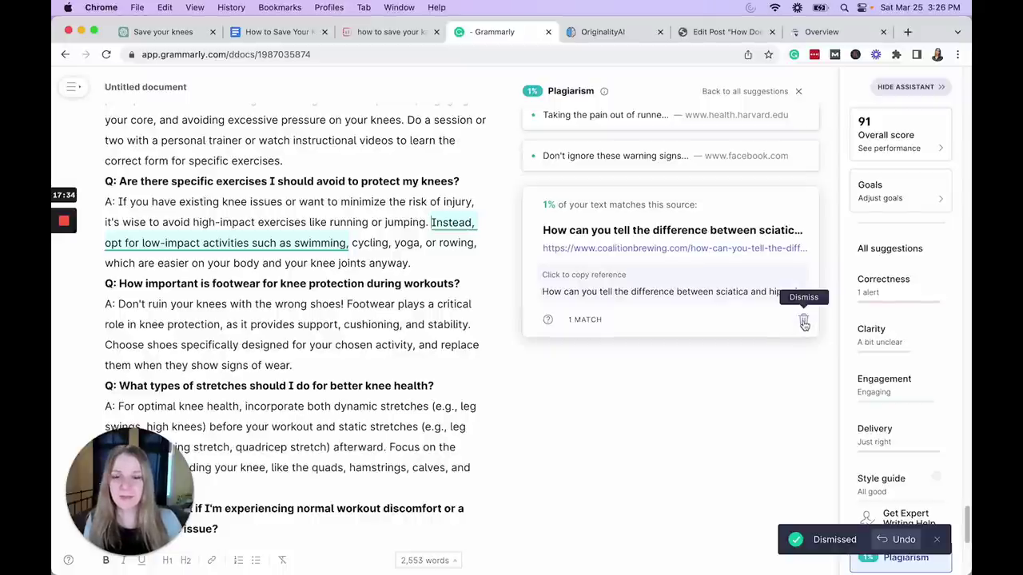
{"action": "left_click", "coordinate": [804, 321]}
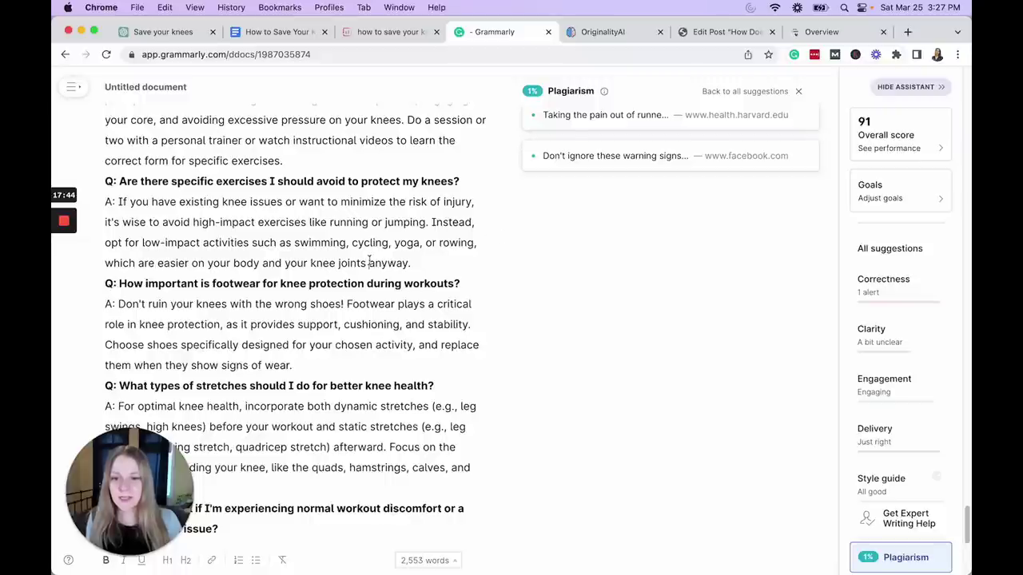
- Copy the entire corrected article and paste it into the content box of a new Originality.ai scan
{"action": "key", "text": "super+a"}
{"action": "right_click", "coordinate": [366, 219]}
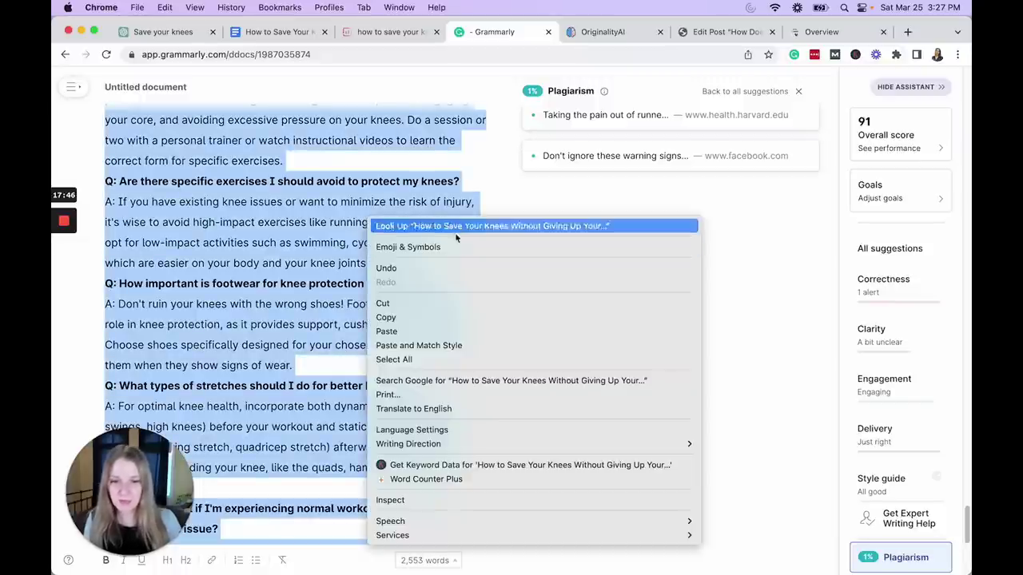
{"action": "left_click", "coordinate": [438, 315]}
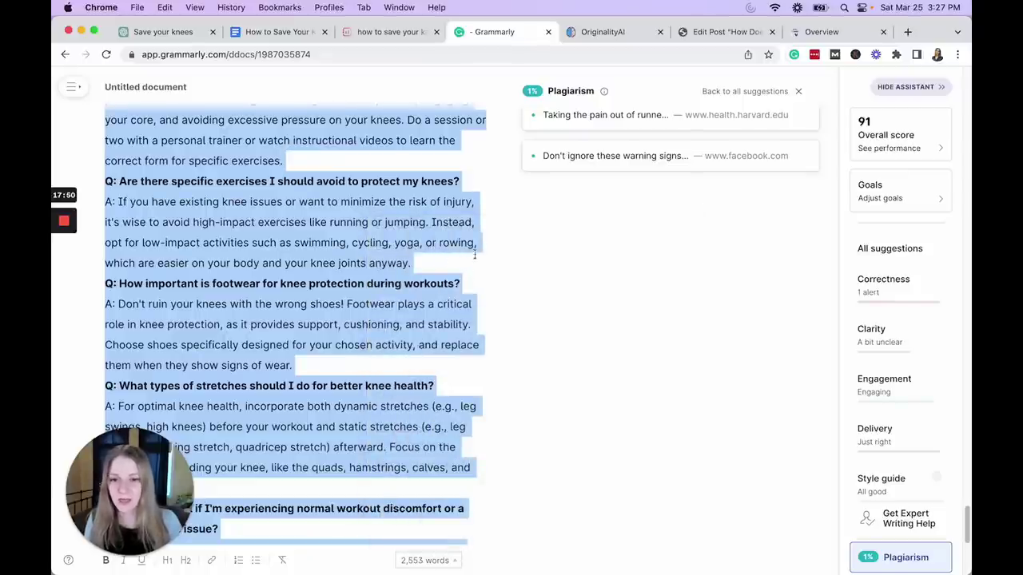
{"action": "left_click", "coordinate": [585, 32]}
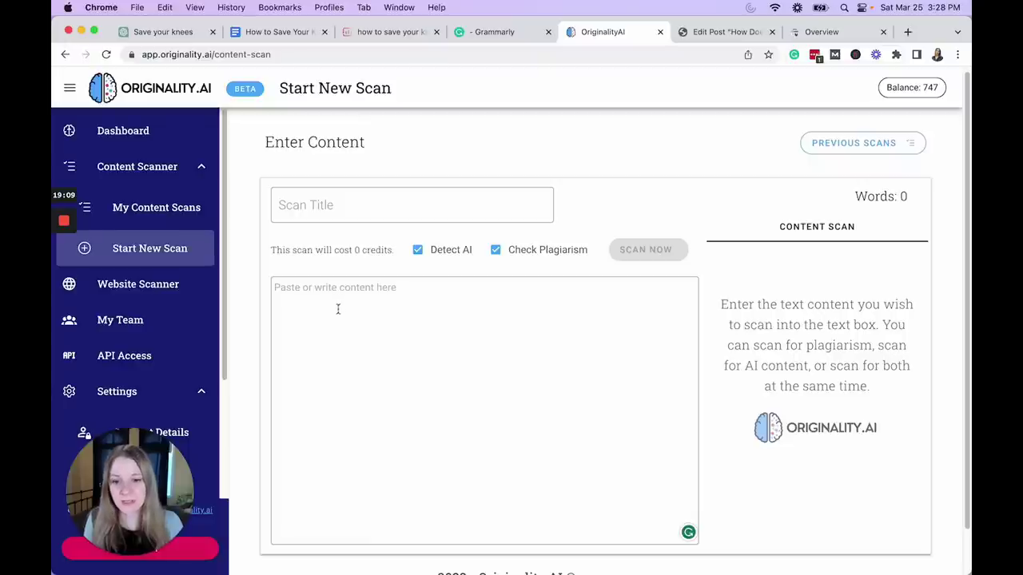
{"action": "left_click", "coordinate": [338, 305]}
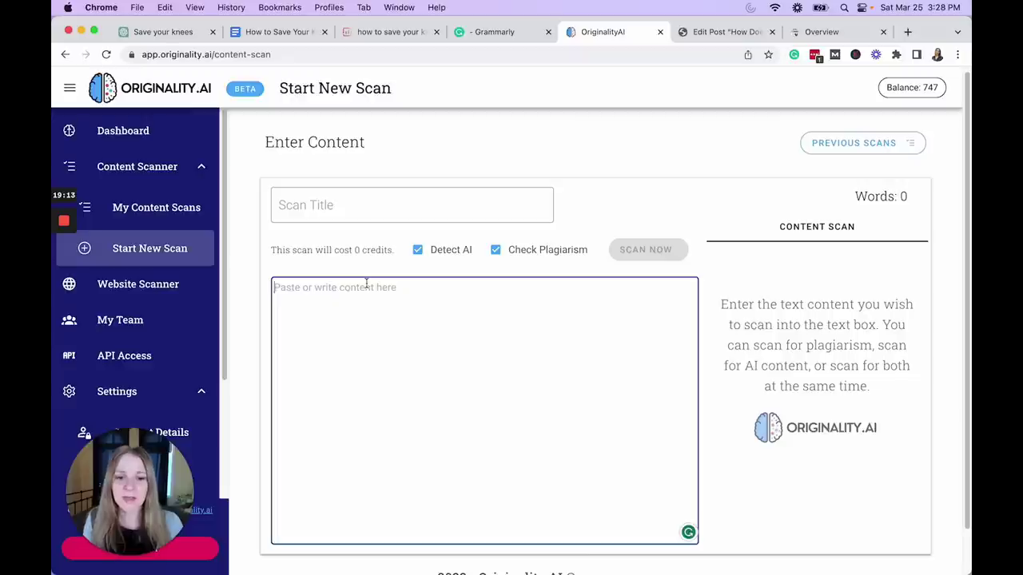
{"action": "key", "text": "super+v"}
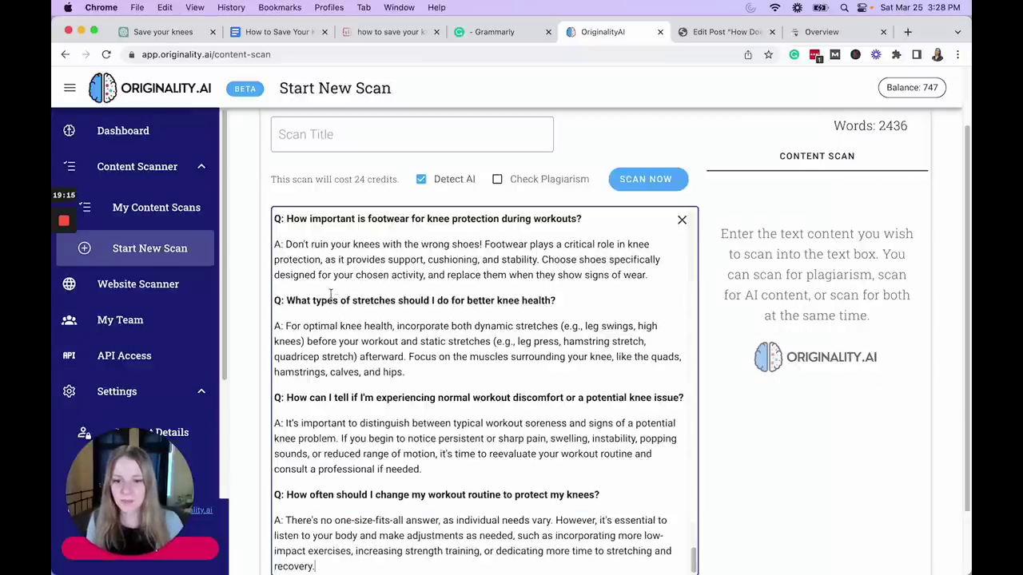
- Move the heading "How to Save Your Knees Without Giving Up Your Workout" into the scan title and run the AI detection scan
{"action": "scroll", "coordinate": [434, 320], "scroll_direction": "up", "scroll_amount": 15}
{"action": "scroll", "coordinate": [434, 320], "scroll_direction": "up", "scroll_amount": 15}
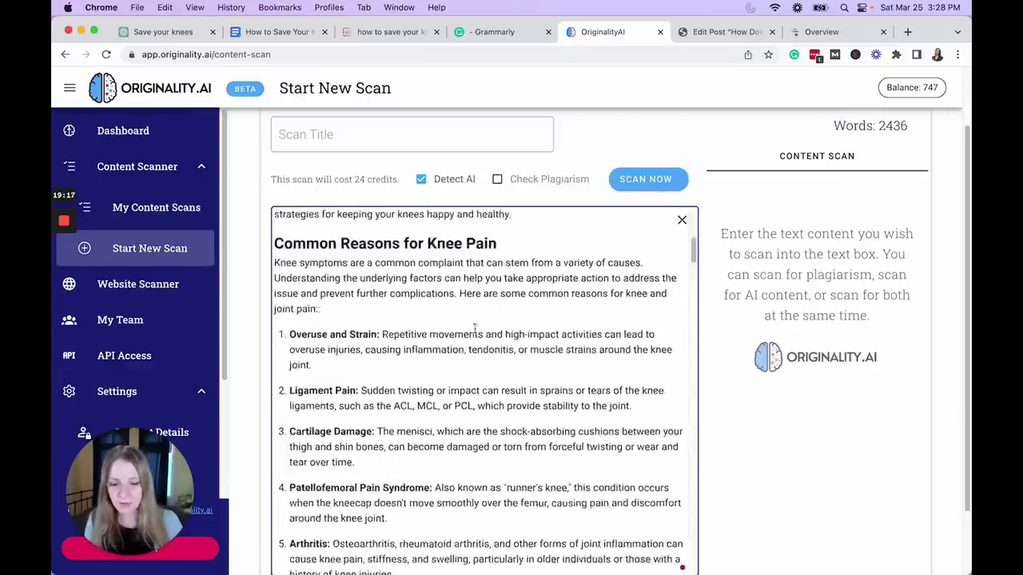
{"action": "left_click_drag", "start_coordinate": [433, 317], "coordinate": [251, 287]}
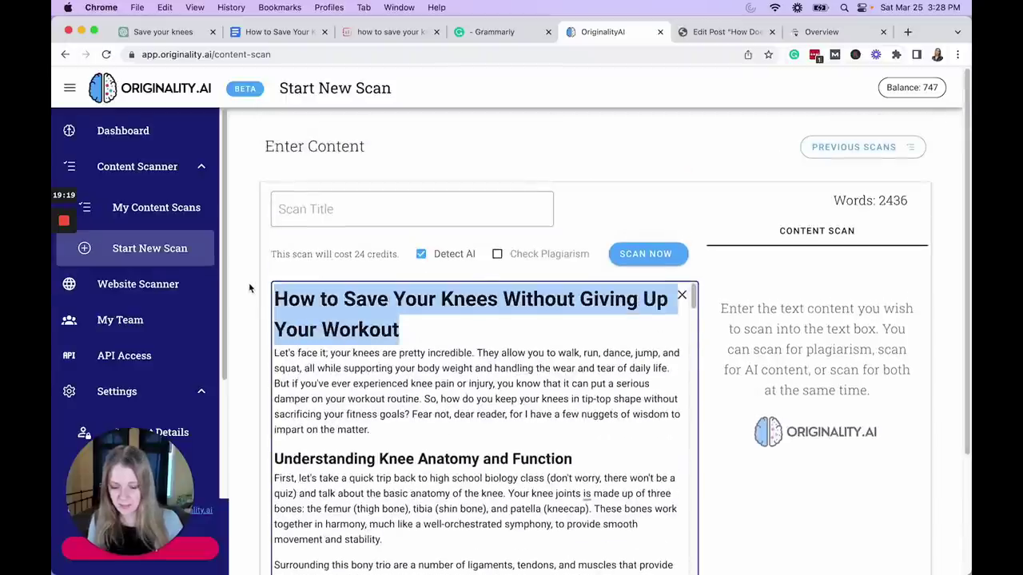
{"action": "key", "text": "super+x"}
{"action": "left_click", "coordinate": [336, 210]}
{"action": "key", "text": "super+v"}
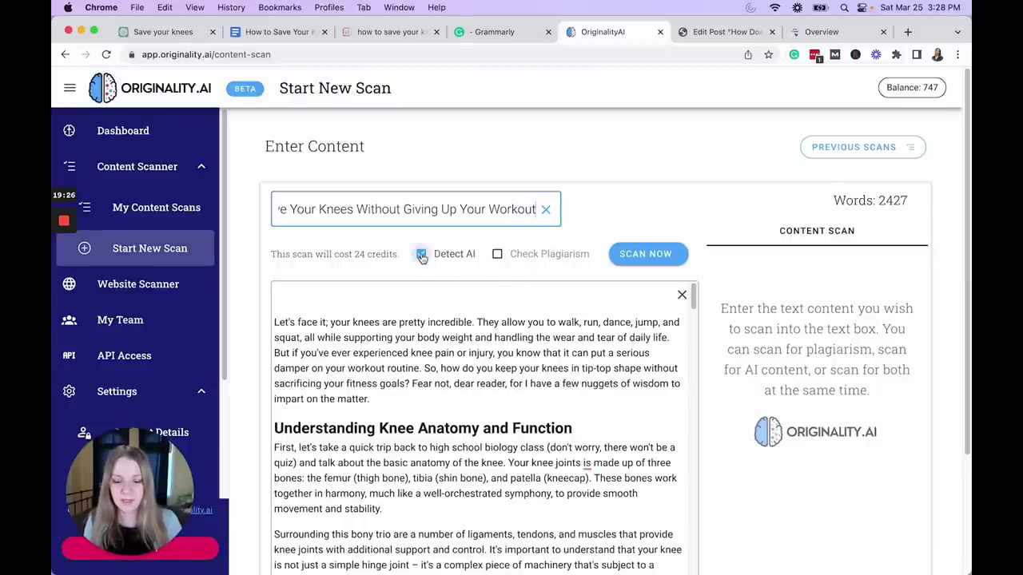
{"action": "left_click", "coordinate": [646, 254]}
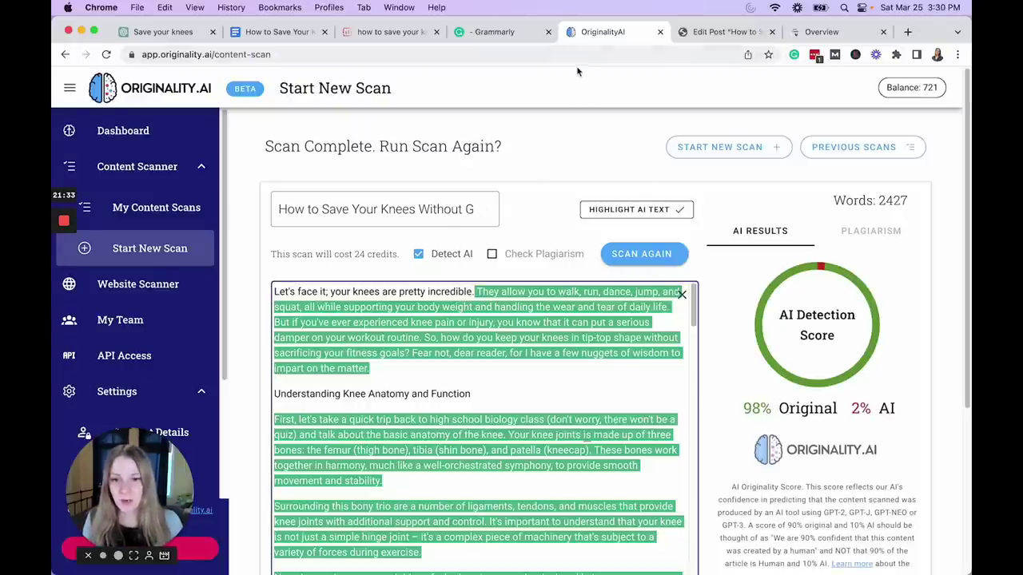
- Switch to the WordPress editor and look through the knee post from its introduction down to the SEO title, slug and meta description
{"action": "left_click", "coordinate": [735, 34]}
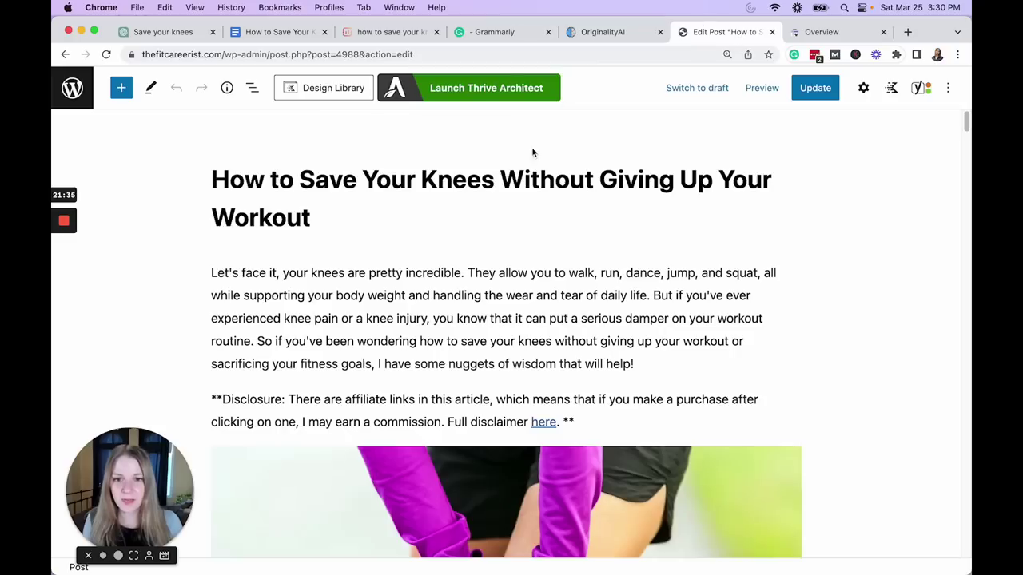
{"action": "scroll", "coordinate": [511, 200], "scroll_direction": "down", "scroll_amount": 8}
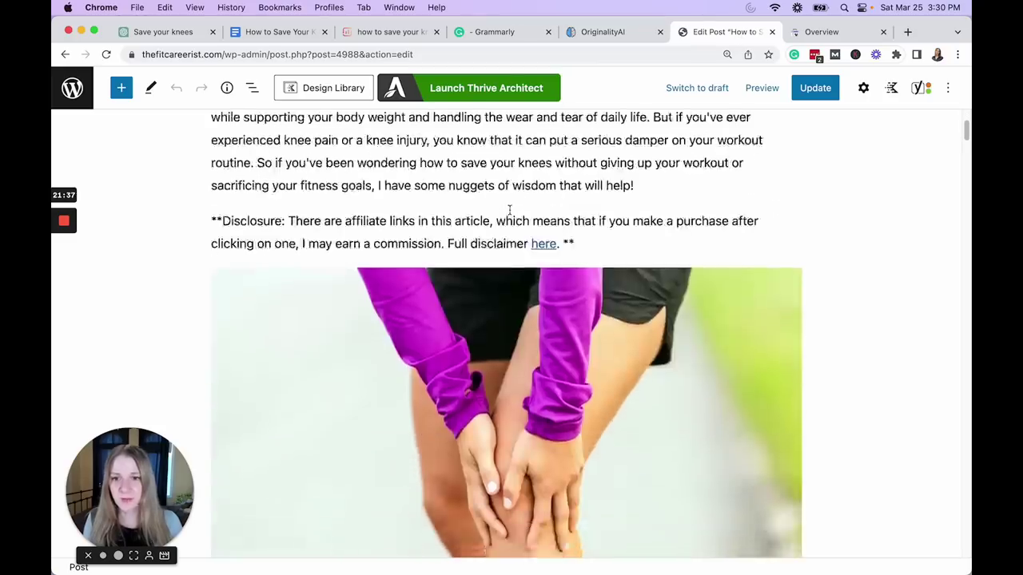
{"action": "scroll", "coordinate": [509, 214], "scroll_direction": "down", "scroll_amount": 4}
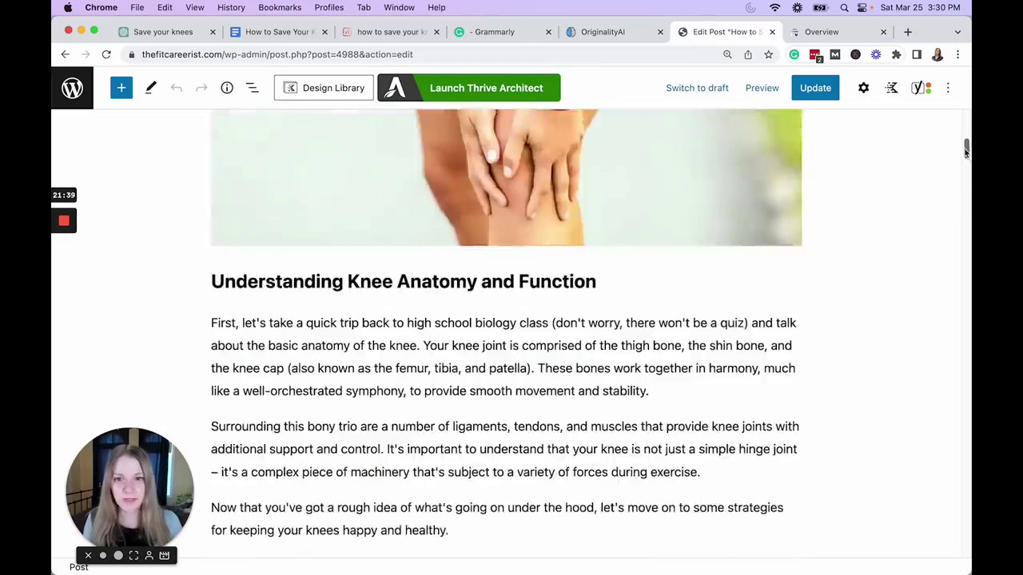
{"action": "left_click_drag", "start_coordinate": [968, 160], "coordinate": [935, 505]}
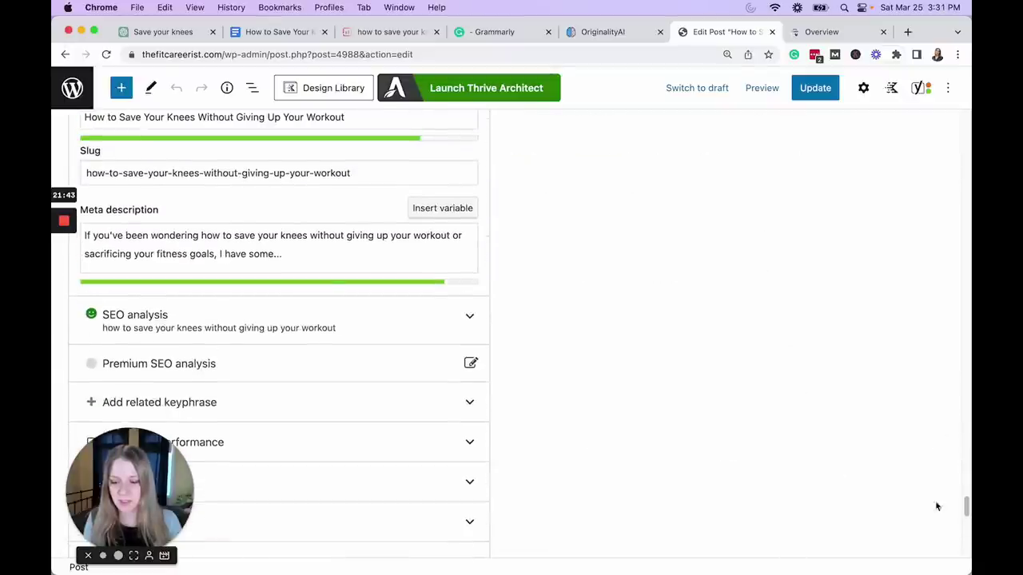
- Expand the post's SEO analysis and review the good results, including images, keyphrase in introduction, SEO title and keyphrase length
{"action": "left_click", "coordinate": [262, 304]}
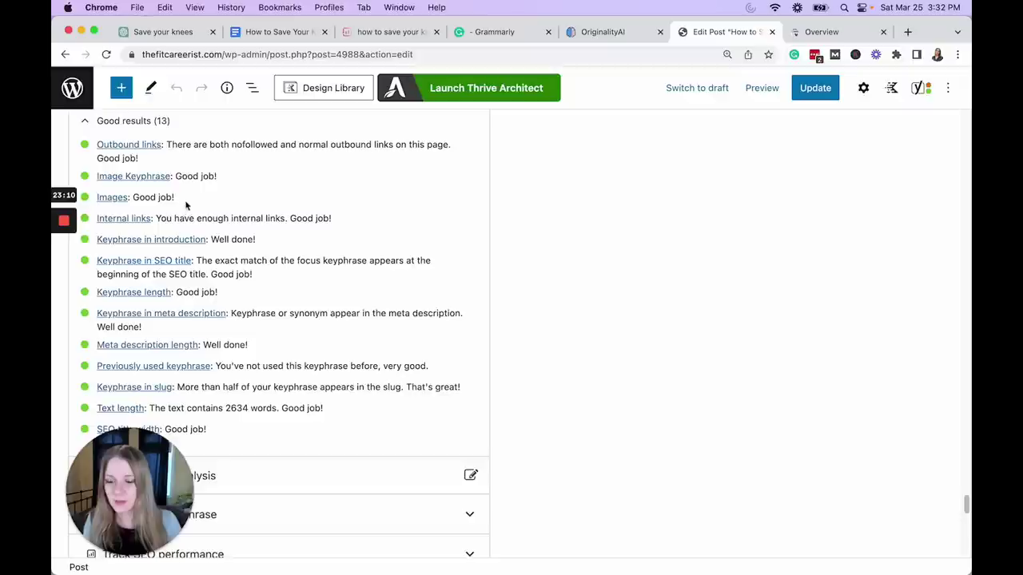
{"action": "left_click_drag", "start_coordinate": [176, 199], "coordinate": [98, 198]}
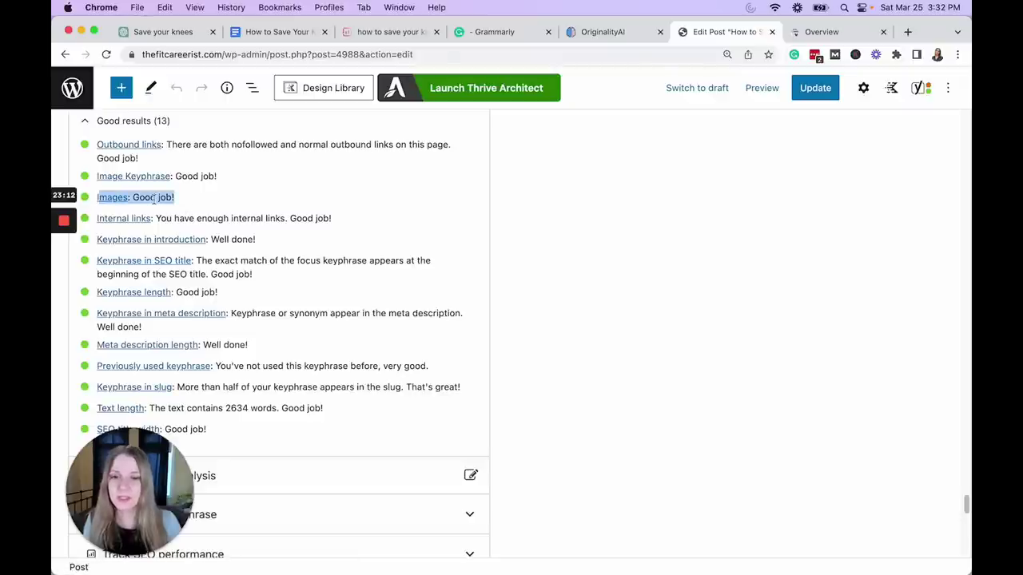
{"action": "left_click_drag", "start_coordinate": [256, 239], "coordinate": [87, 238]}
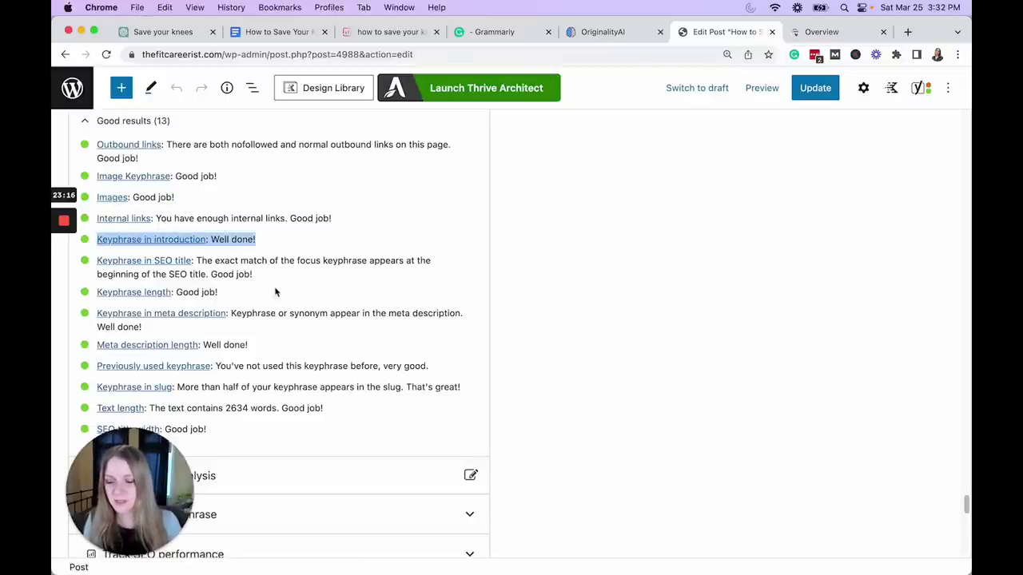
{"action": "left_click_drag", "start_coordinate": [274, 290], "coordinate": [100, 266]}
{"action": "left_click", "coordinate": [286, 330]}
{"action": "scroll", "coordinate": [238, 344], "scroll_direction": "up", "scroll_amount": 1}
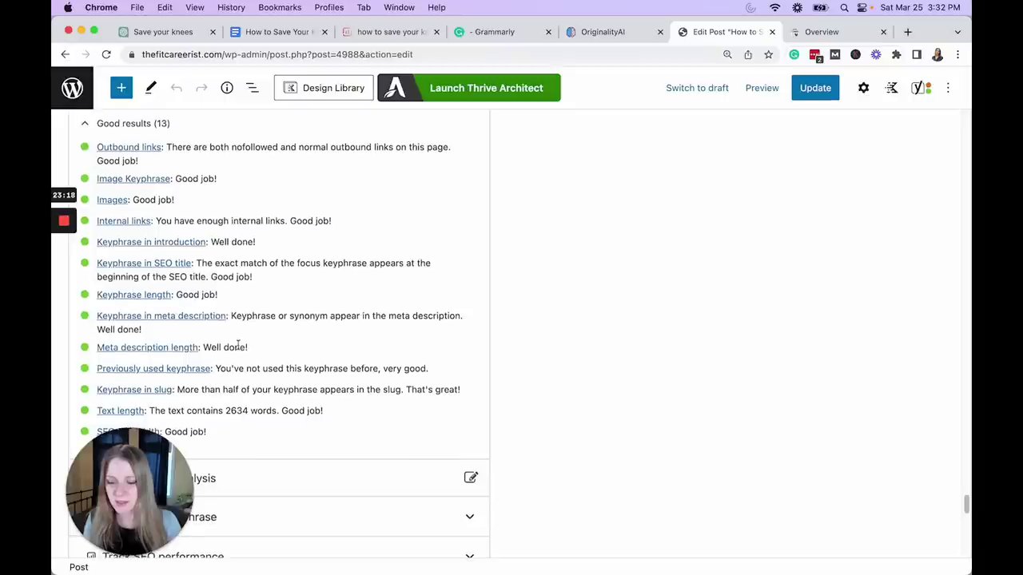
- Review the published article from the FAQ back through the knee-friendly exercises and their affiliate links to the post title
{"action": "left_click_drag", "start_coordinate": [964, 503], "coordinate": [966, 408]}
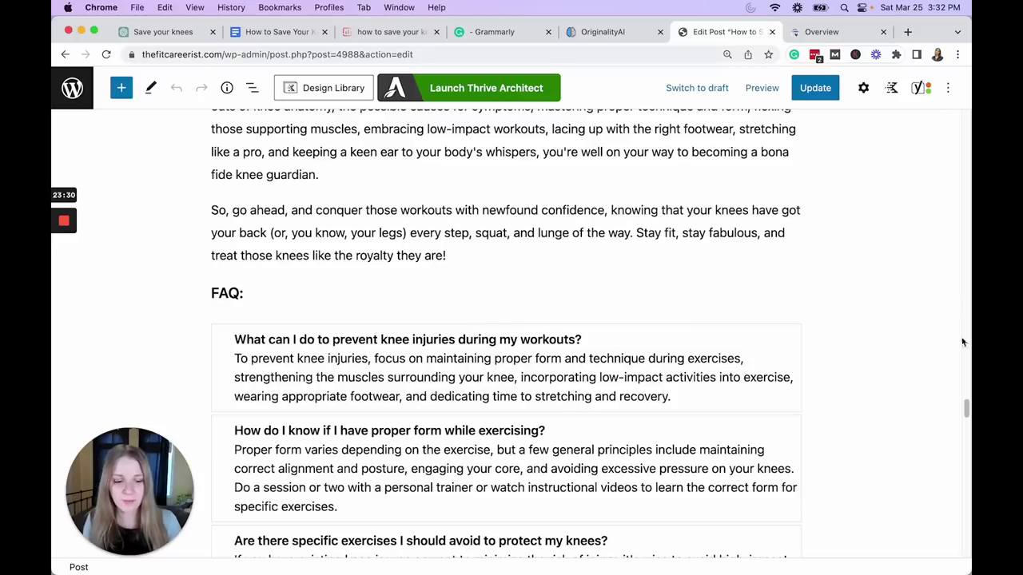
{"action": "left_click_drag", "start_coordinate": [965, 408], "coordinate": [964, 273]}
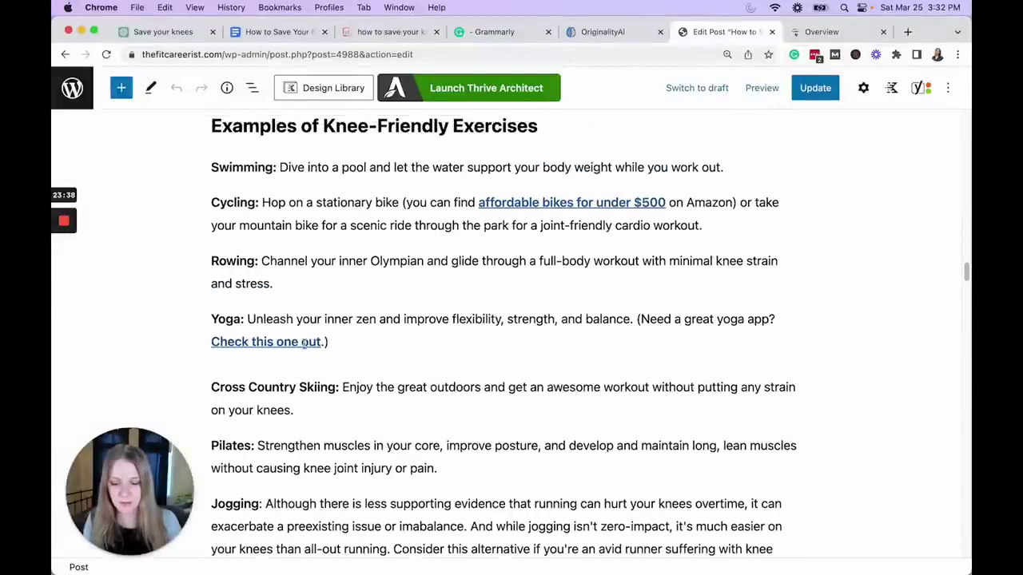
{"action": "scroll", "coordinate": [879, 184], "scroll_direction": "up", "scroll_amount": 15}
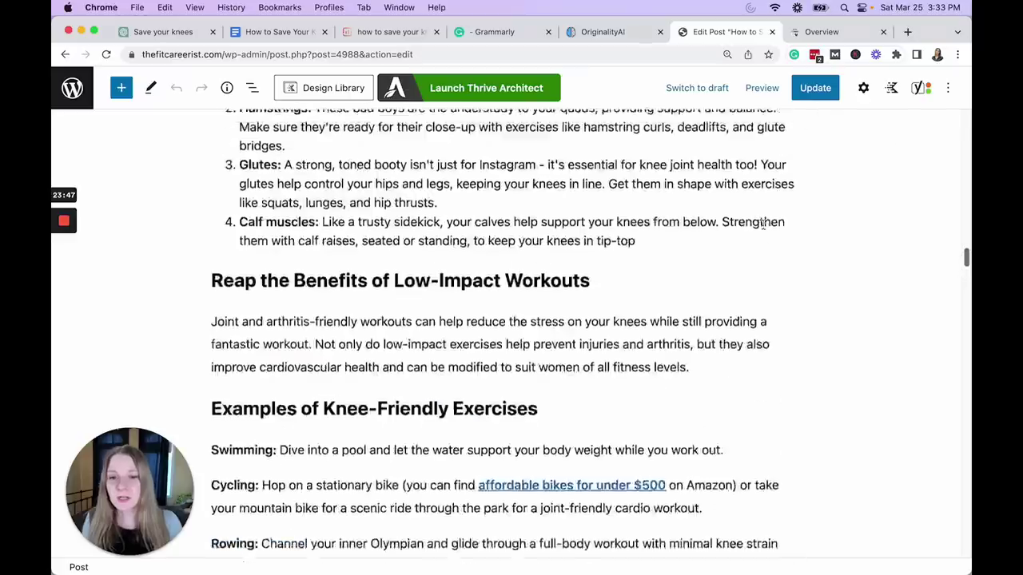
{"action": "scroll", "coordinate": [756, 236], "scroll_direction": "up", "scroll_amount": 20}
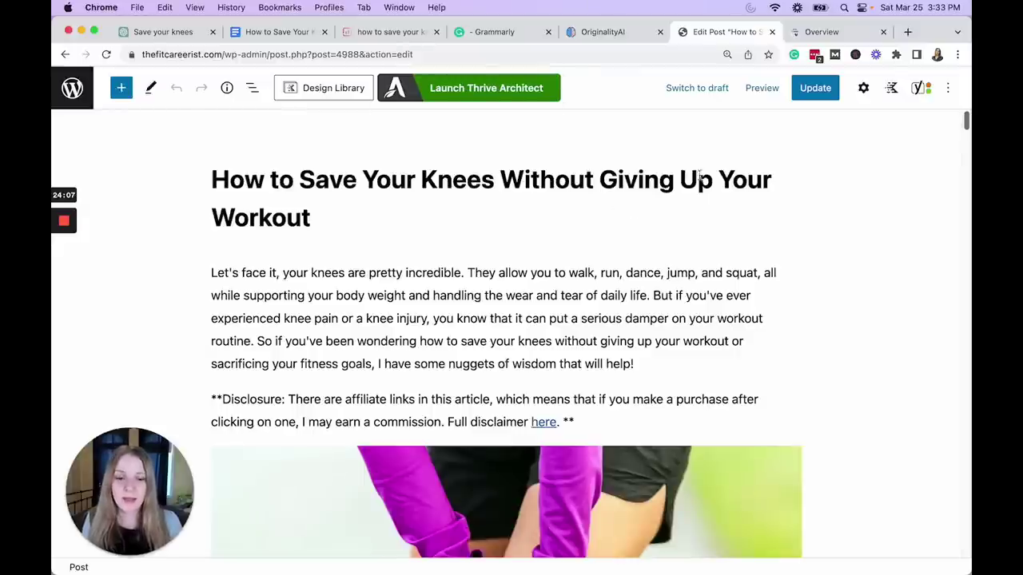
- Switch to Google Search Console and view the recent URLs offered for inspection, leaving without inspecting any
{"action": "left_click", "coordinate": [839, 32]}
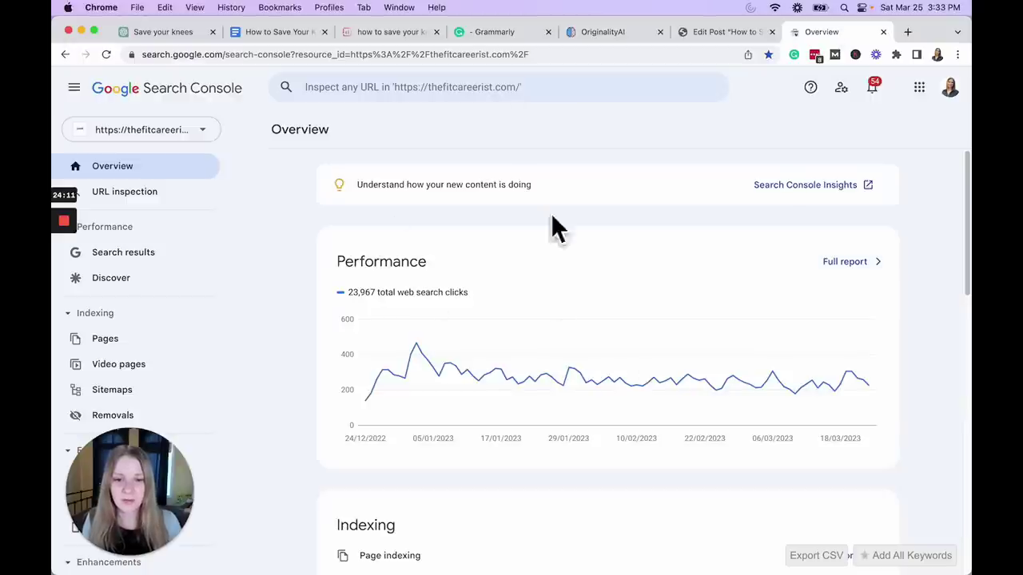
{"action": "left_click", "coordinate": [513, 86]}
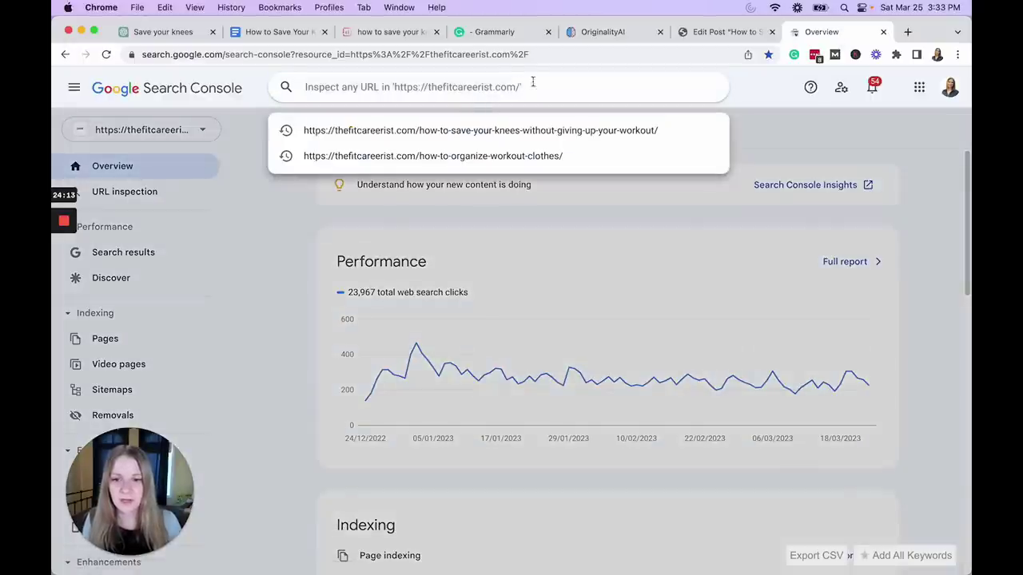
{"action": "left_click", "coordinate": [828, 164]}
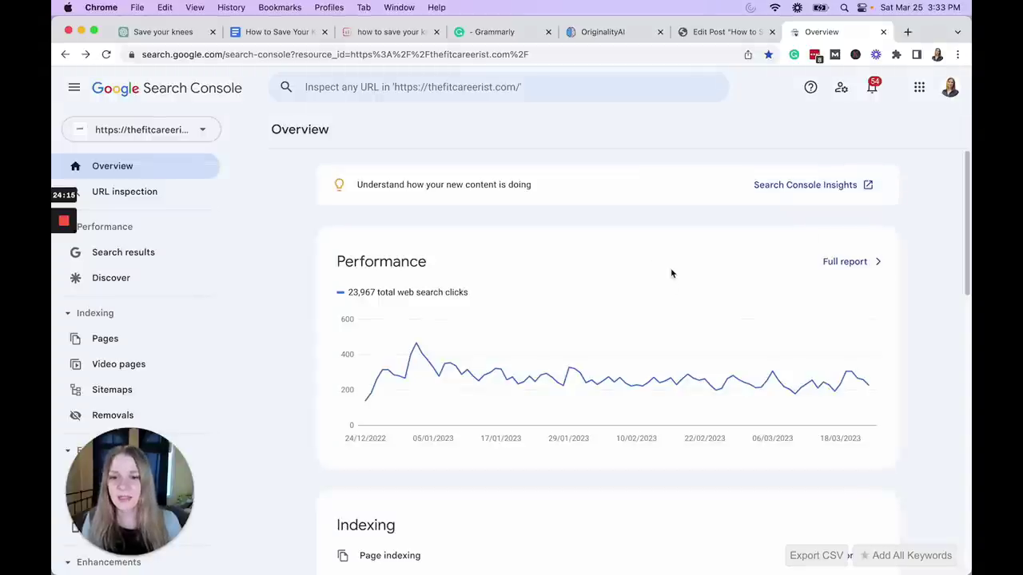